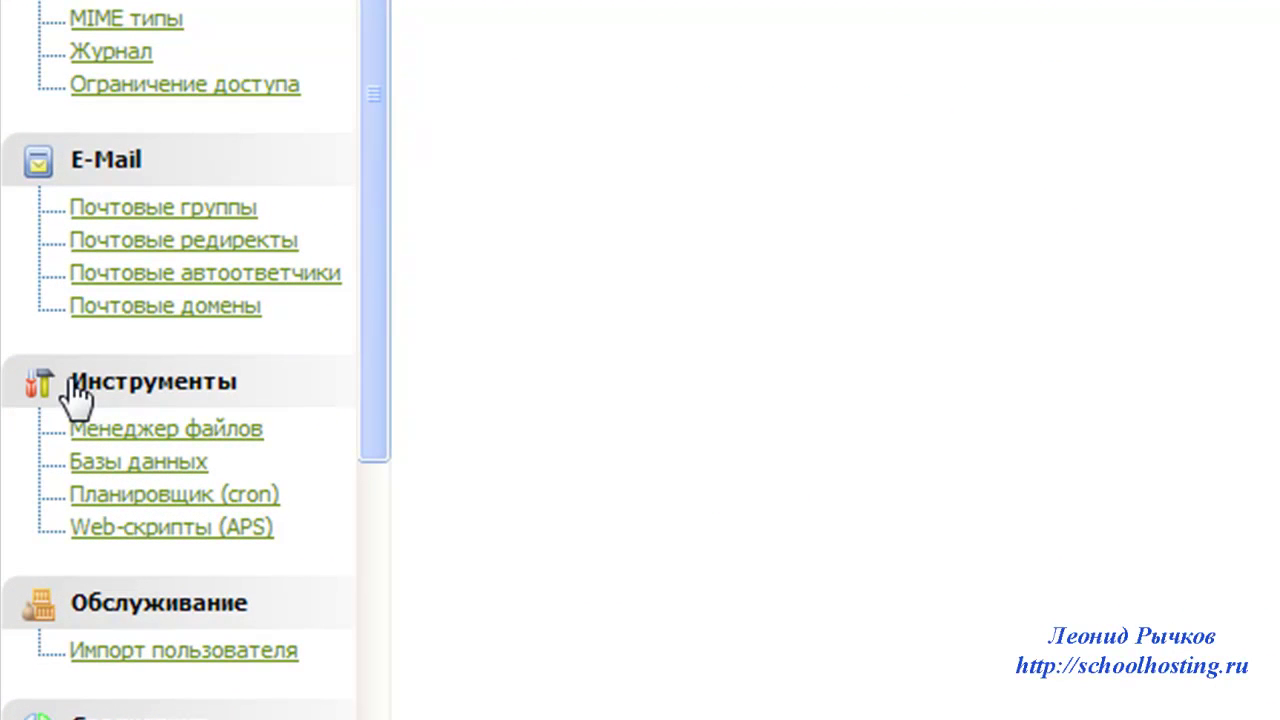
- Open the APS web-script collection, select WordPress 3.4.2-1 and start its installation
left_click(165, 530)
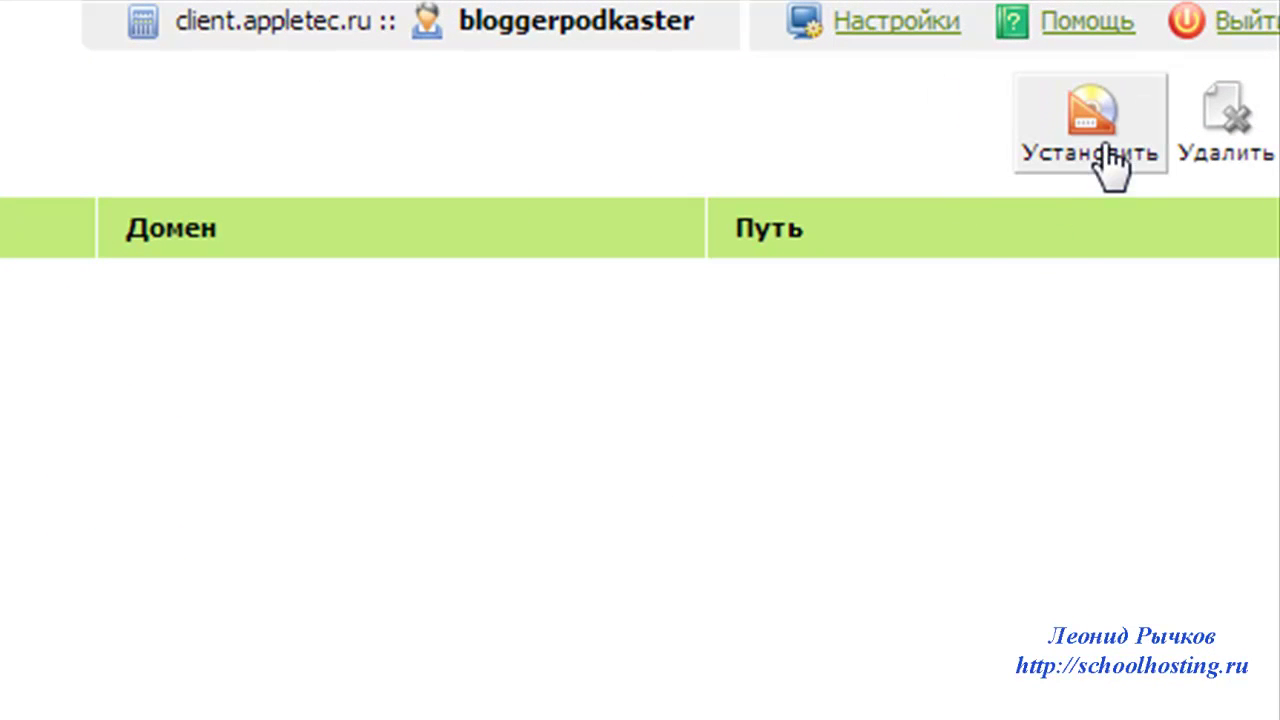
left_click(1104, 135)
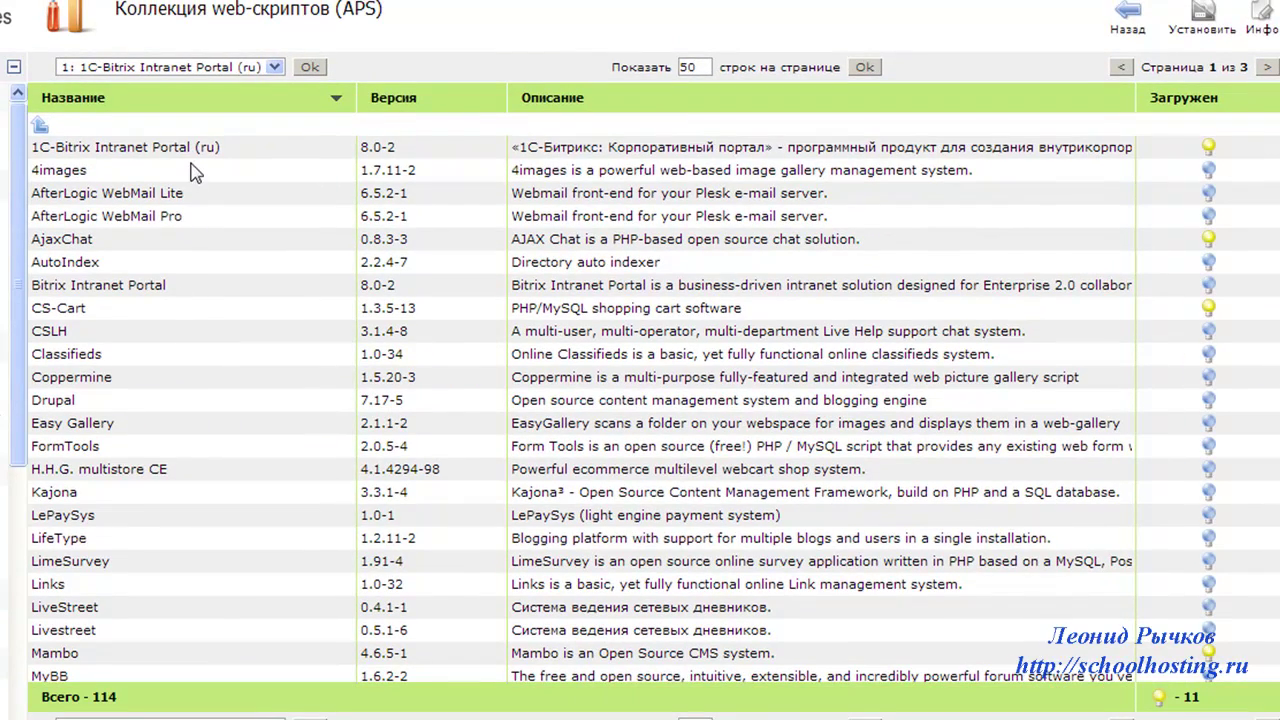
scroll(436, 228, "down", 1)
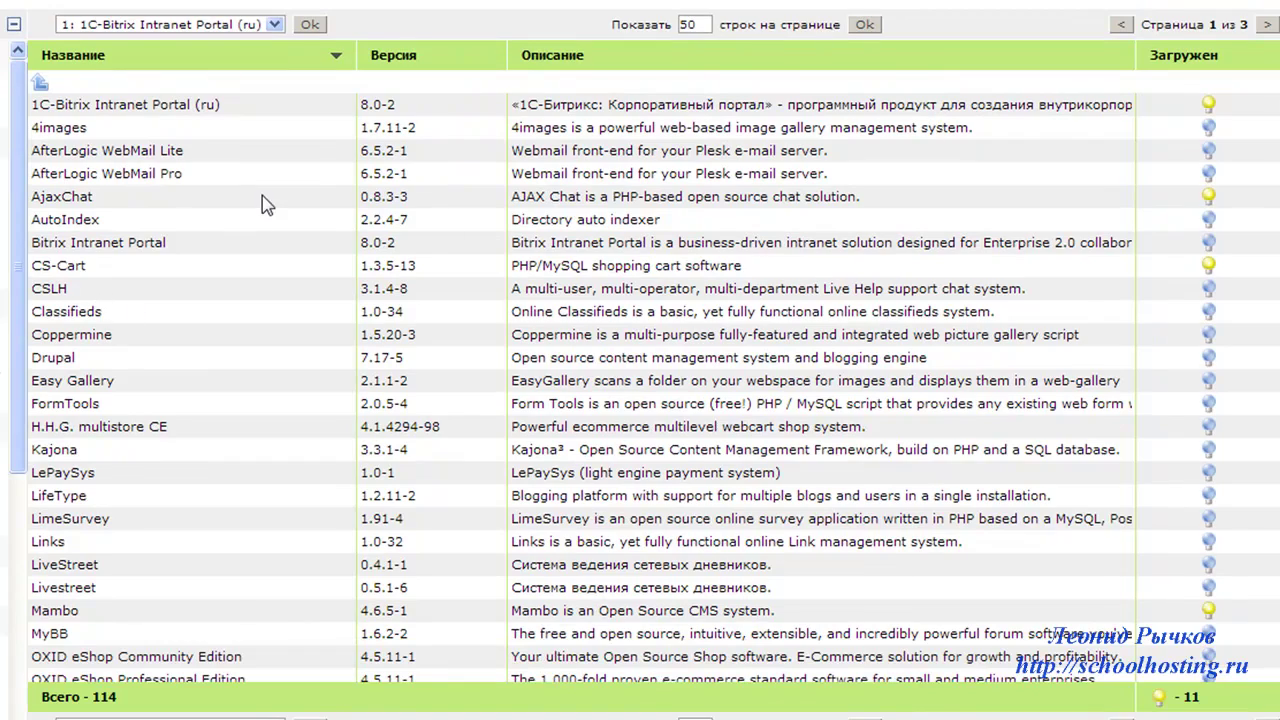
scroll(265, 205, "down", 8)
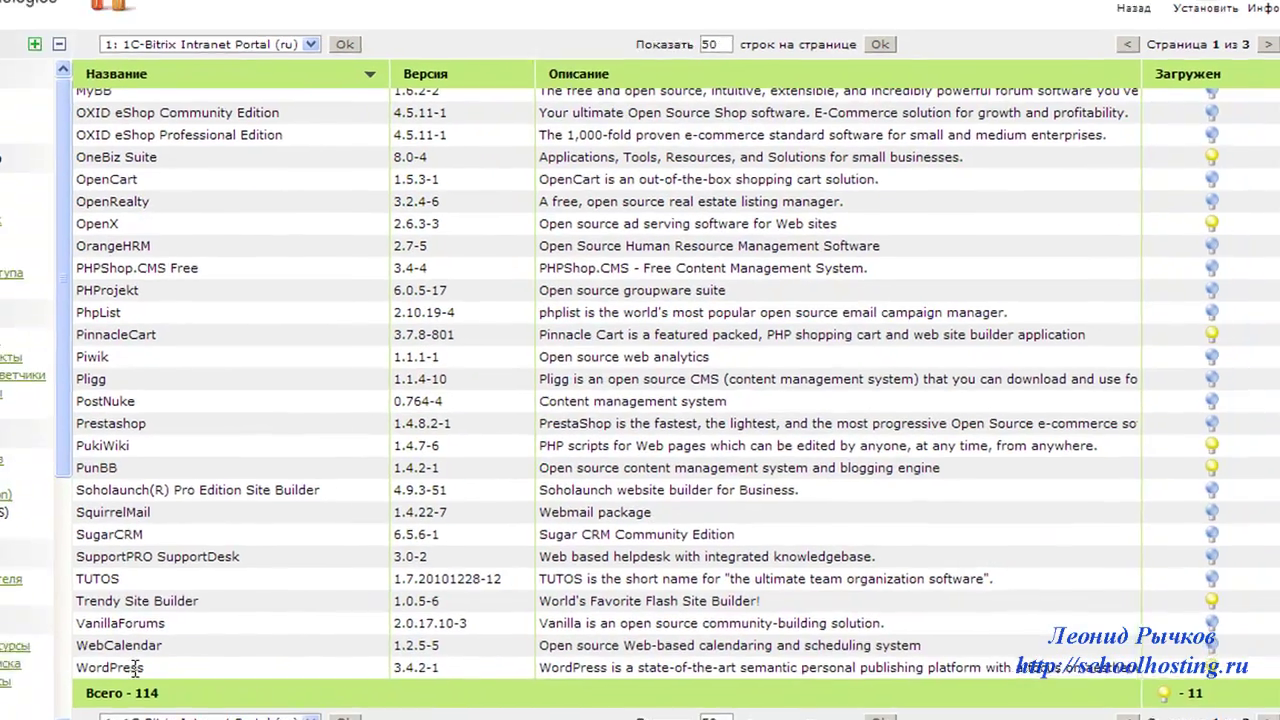
left_click(112, 672)
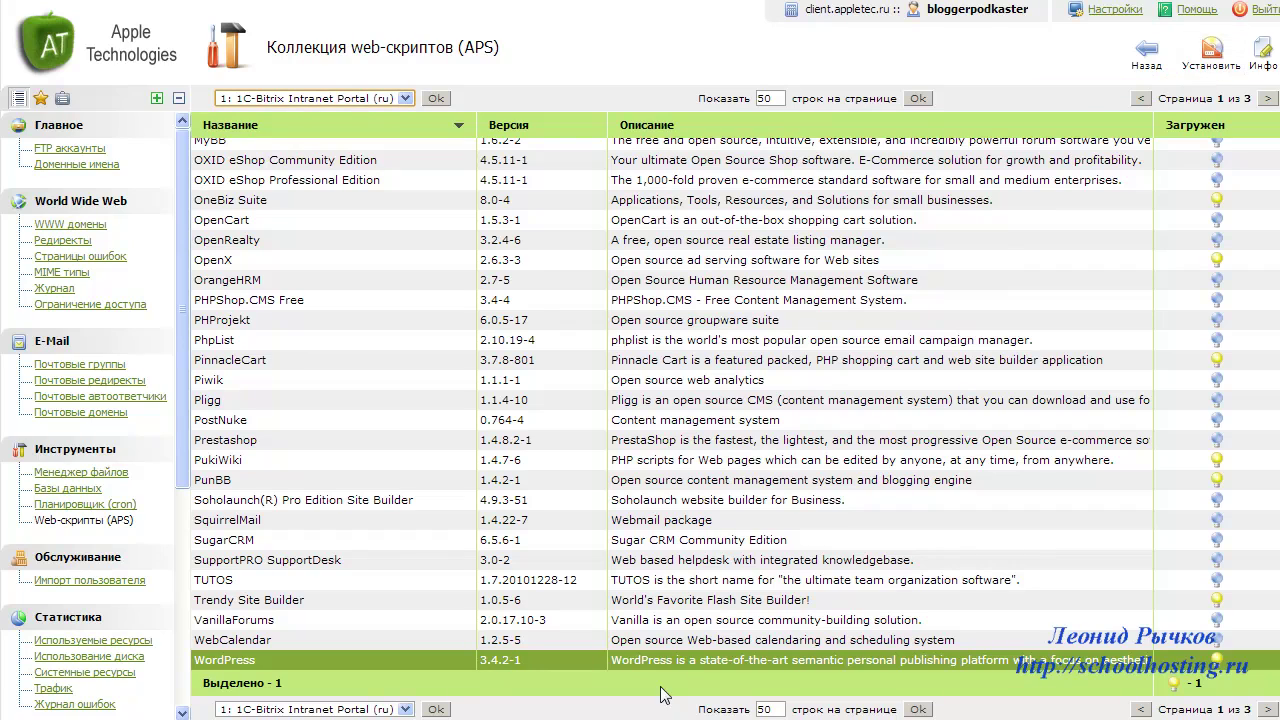
left_click(1208, 55)
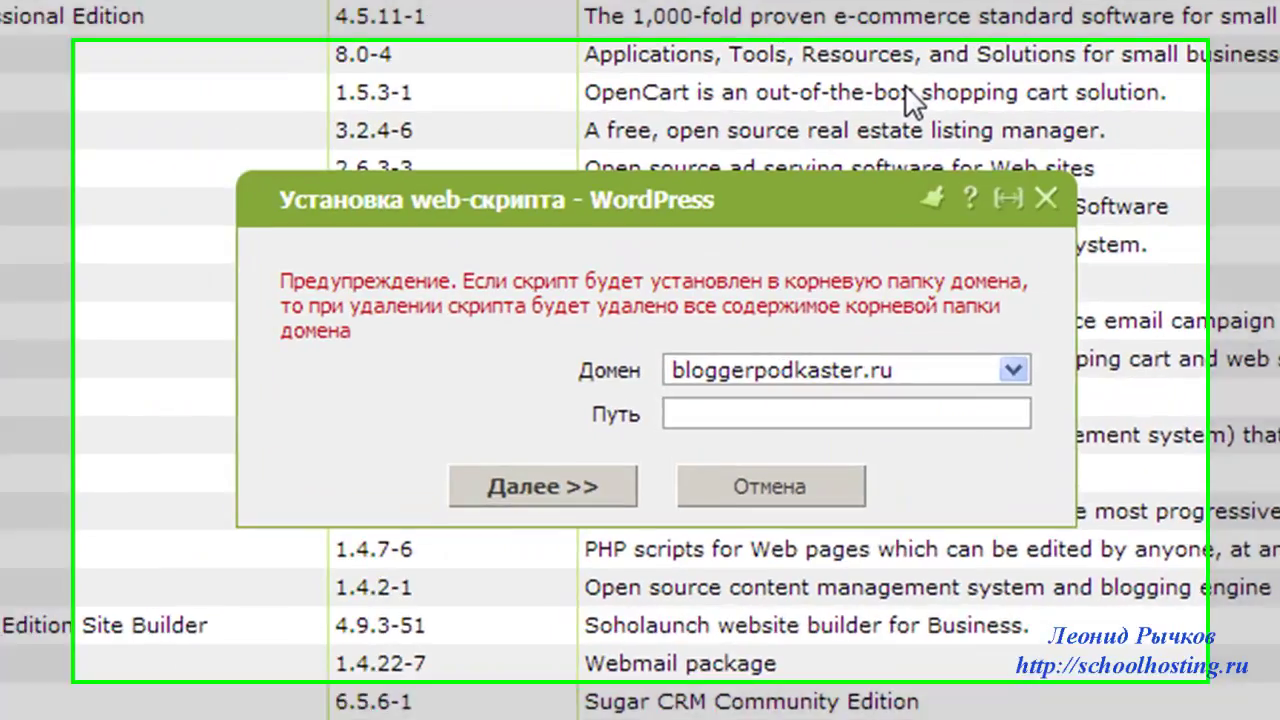
- Keep bloggerpodkaster.ru as the install domain with an empty Путь, and advance to the licence step
left_click(1013, 370)
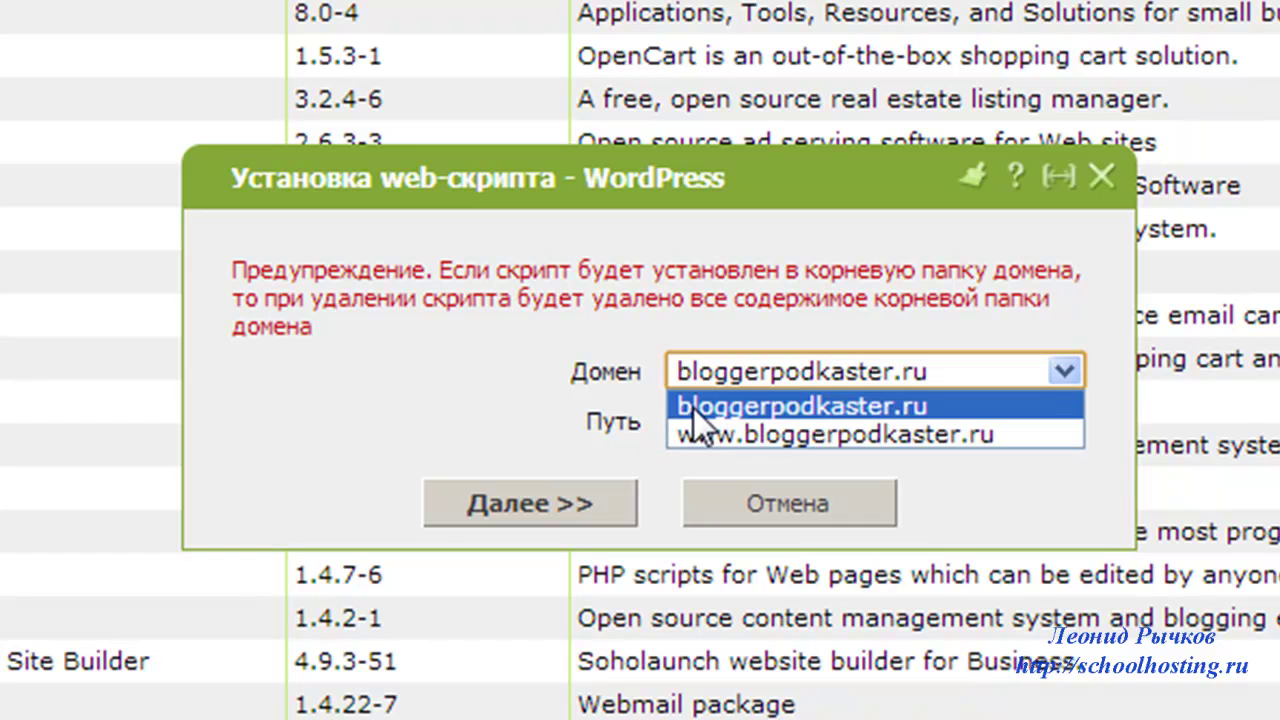
left_click(689, 408)
left_click(732, 421)
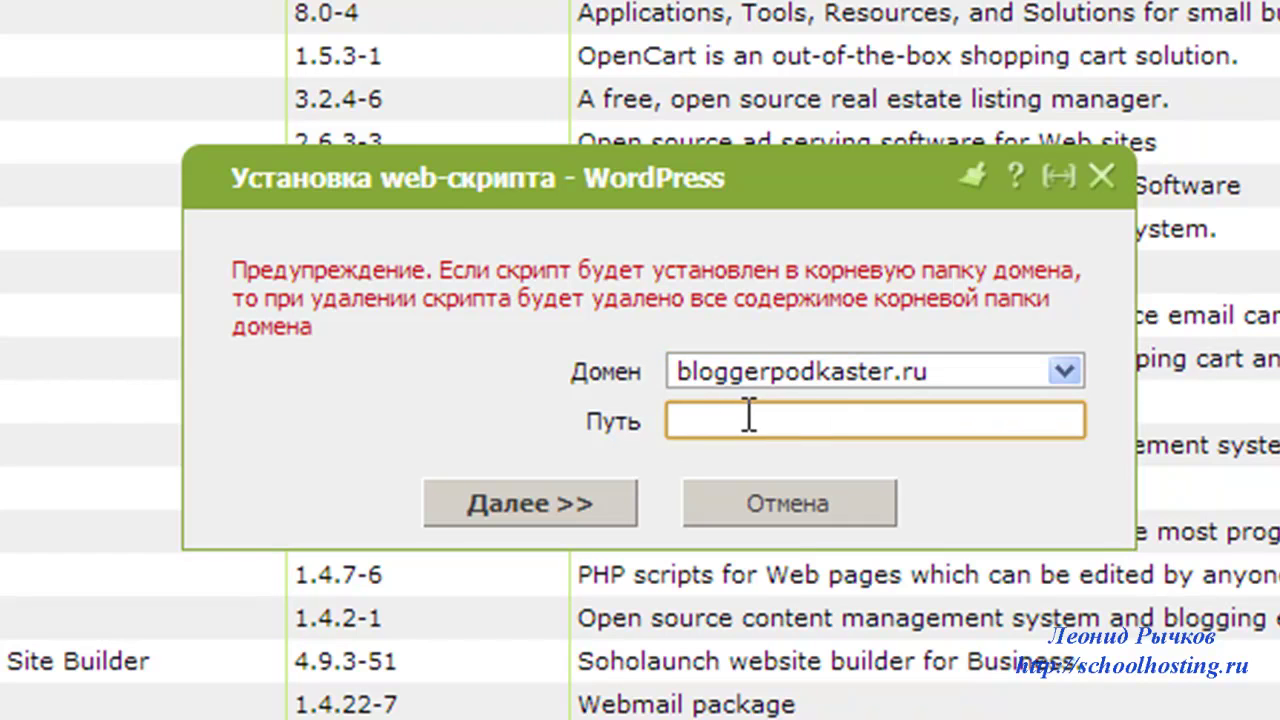
left_click(525, 505)
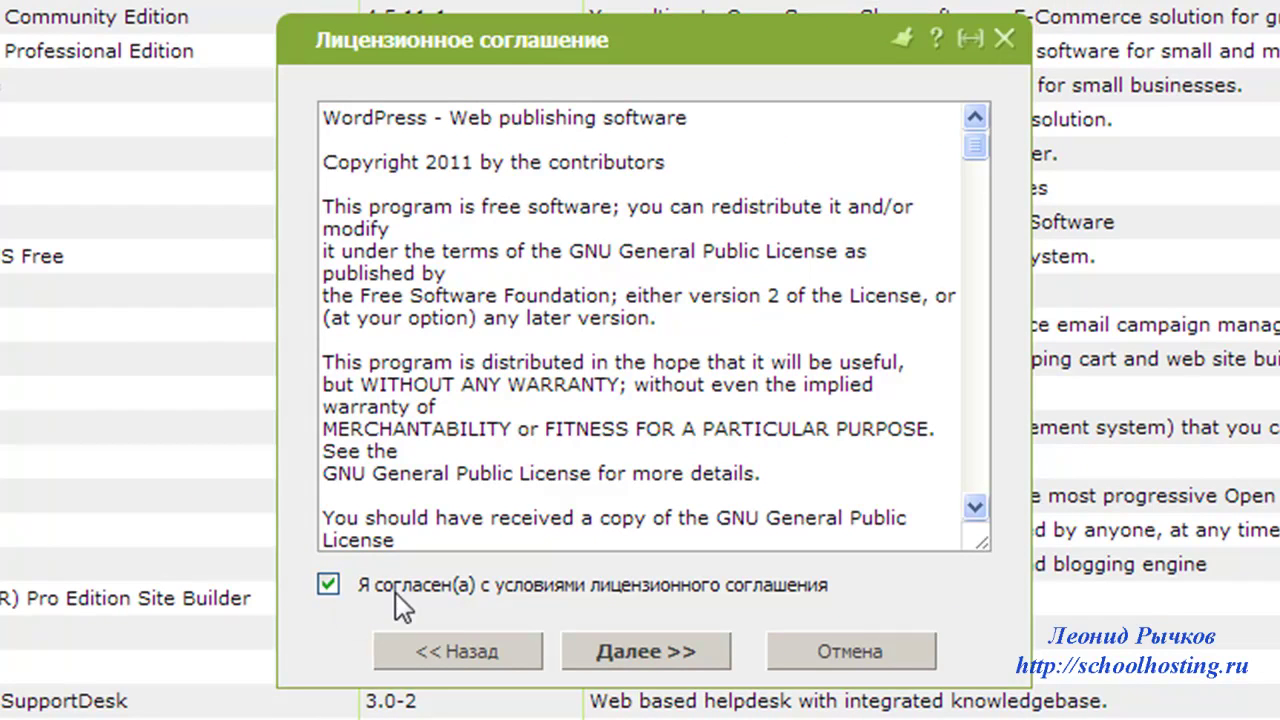
- Accept the licence, replace the default admin login with a new name, and generate a password
left_click(637, 649)
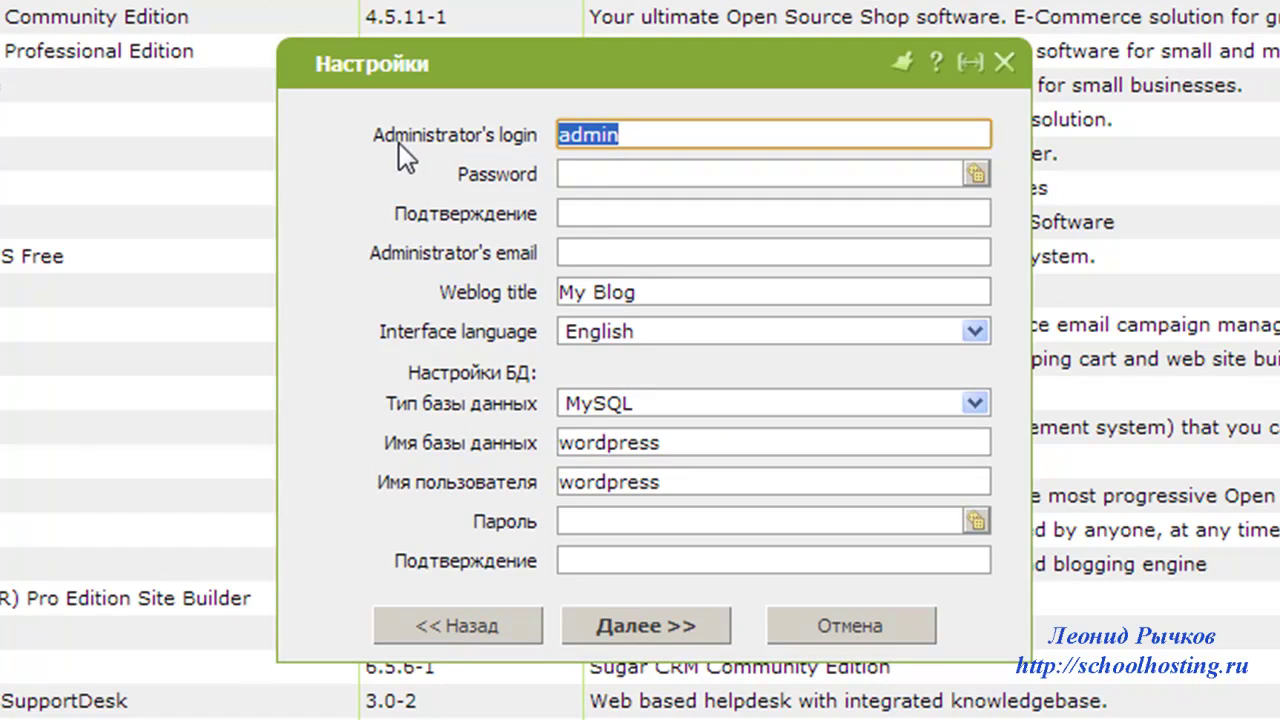
left_click(636, 133)
left_click_drag(623, 133, 421, 177)
type("дущт")
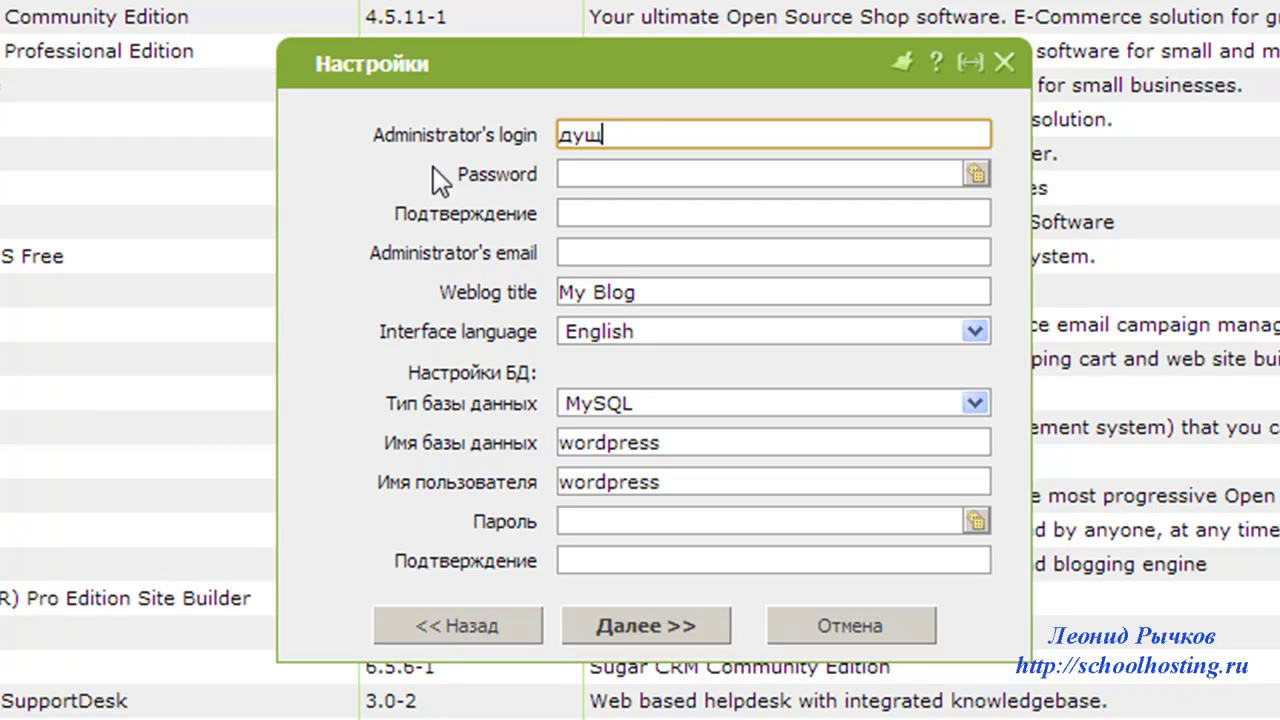
key("BackSpace")
key("BackSpace")
key("BackSpace")
key("BackSpace")
type("leonid")
left_click(976, 174)
left_click(976, 174)
left_click(976, 174)
left_click(976, 174)
- Launch AkelPad through Win+R and position it beside the installer form
left_click_drag(706, 168, 480, 170)
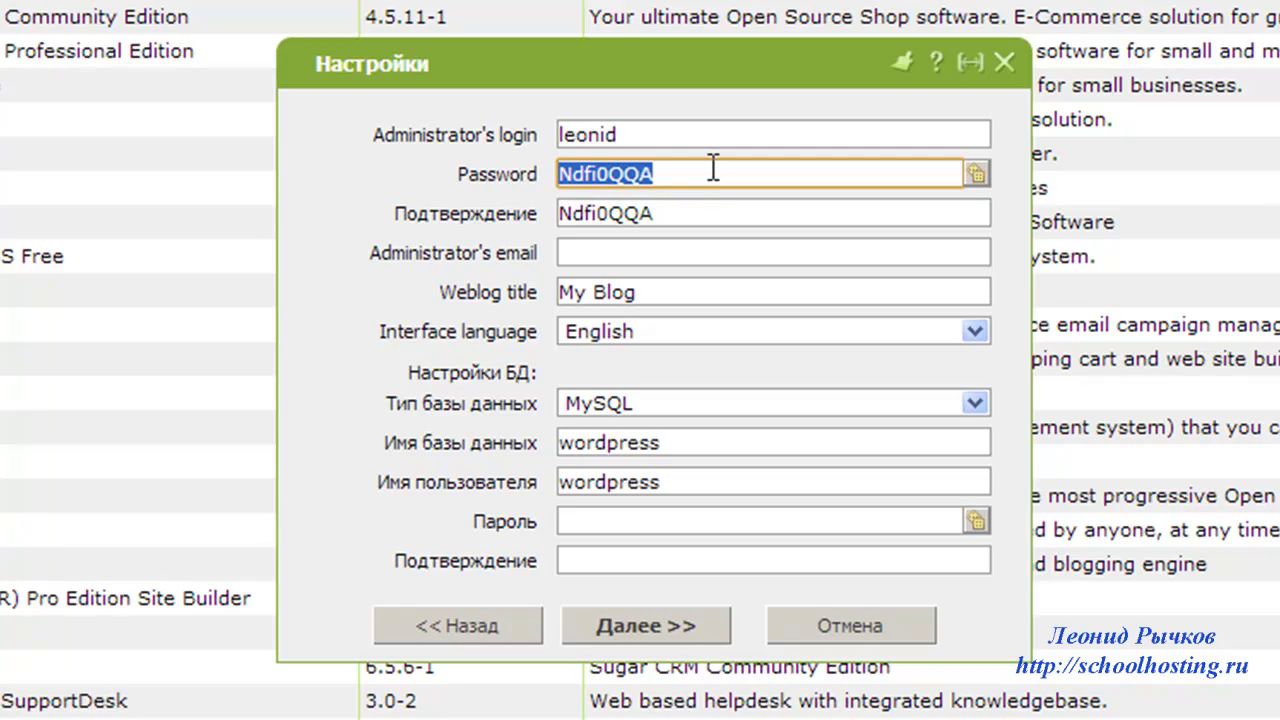
key("super+r")
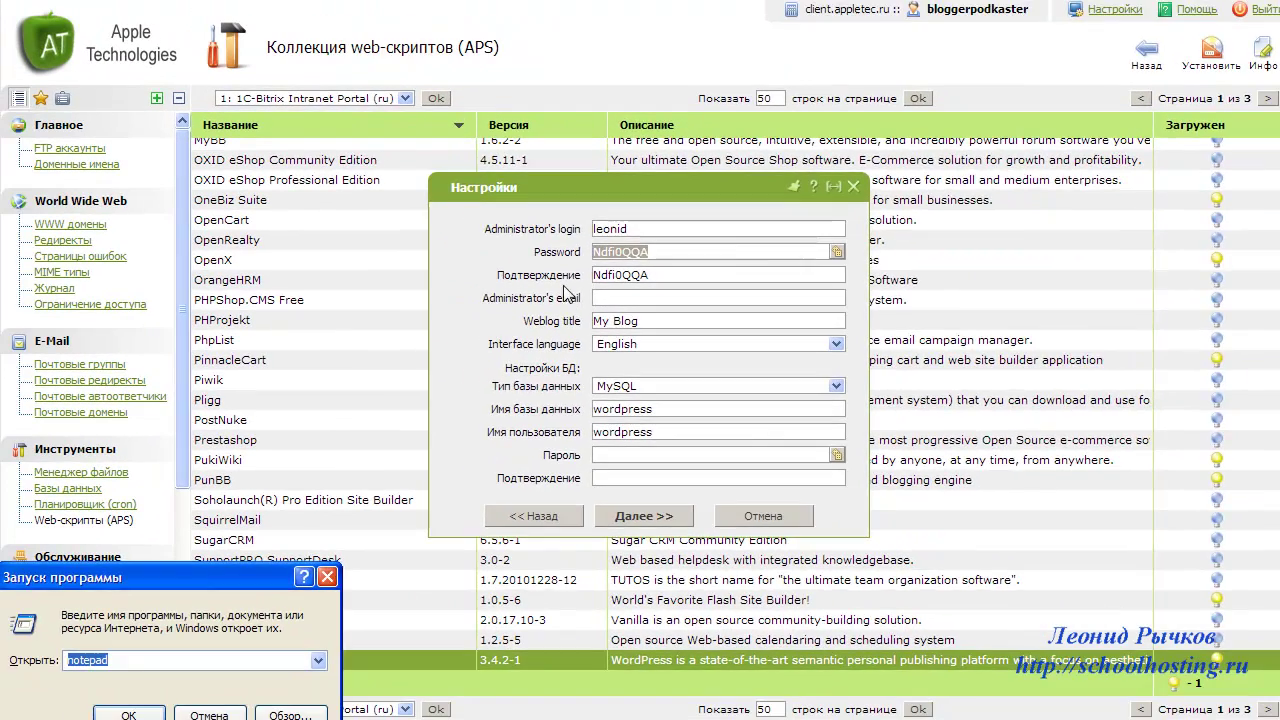
key("Return")
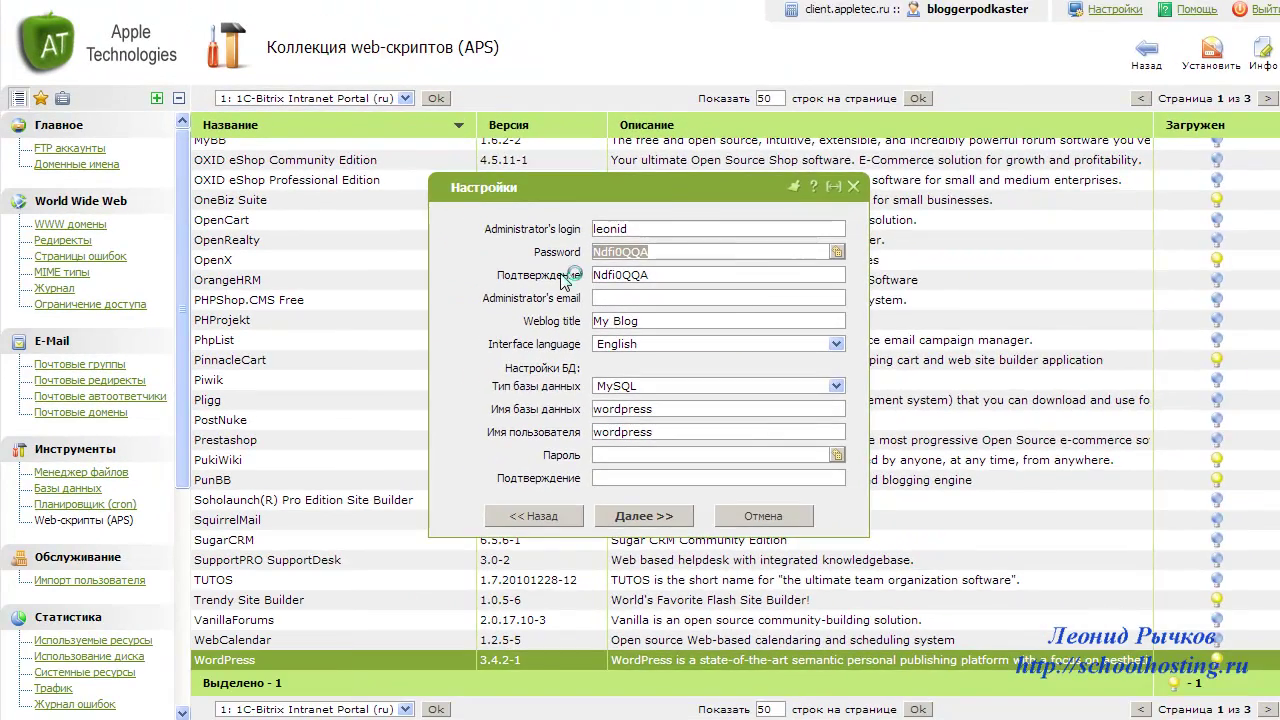
left_click_drag(940, 14, 648, 30)
left_click_drag(834, 14, 828, 128)
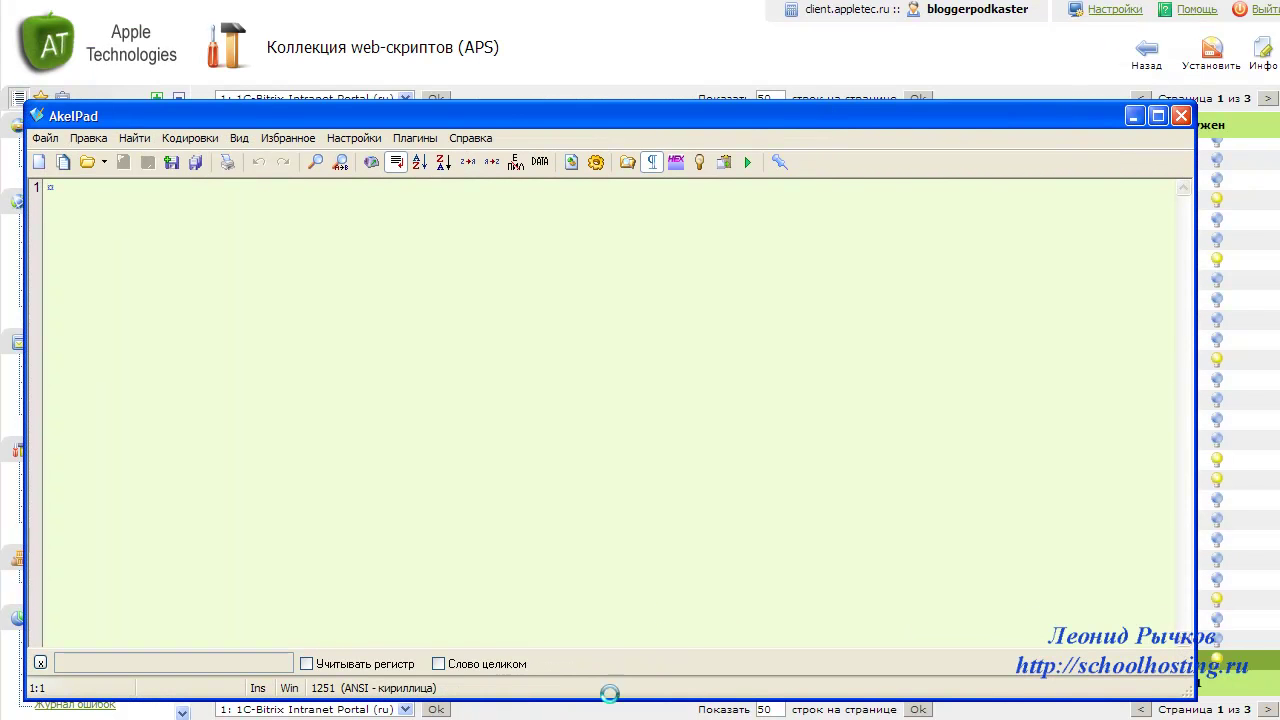
- Copy the administrator login and password into the AkelPad note on separate lines
key("alt+Tab")
left_click(533, 228)
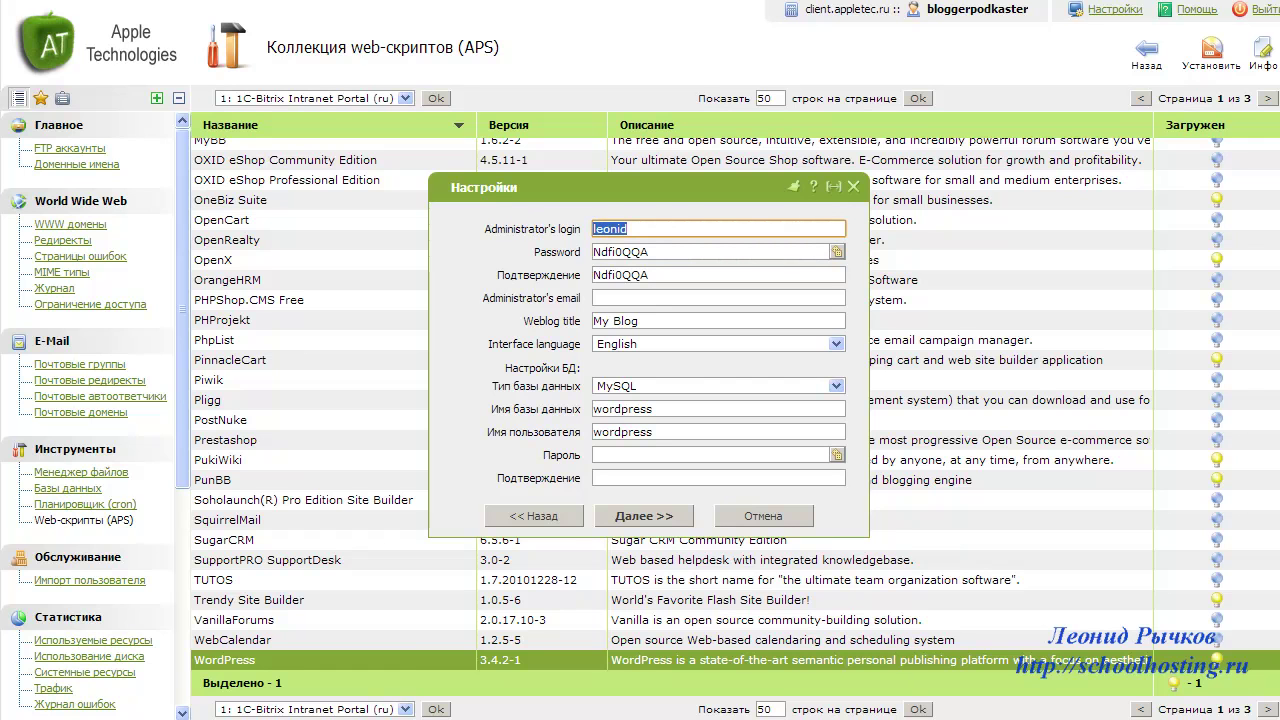
key("ctrl+c")
key("alt+Tab")
key("ctrl+v")
key("Return")
key("alt+Tab")
left_click(573, 278)
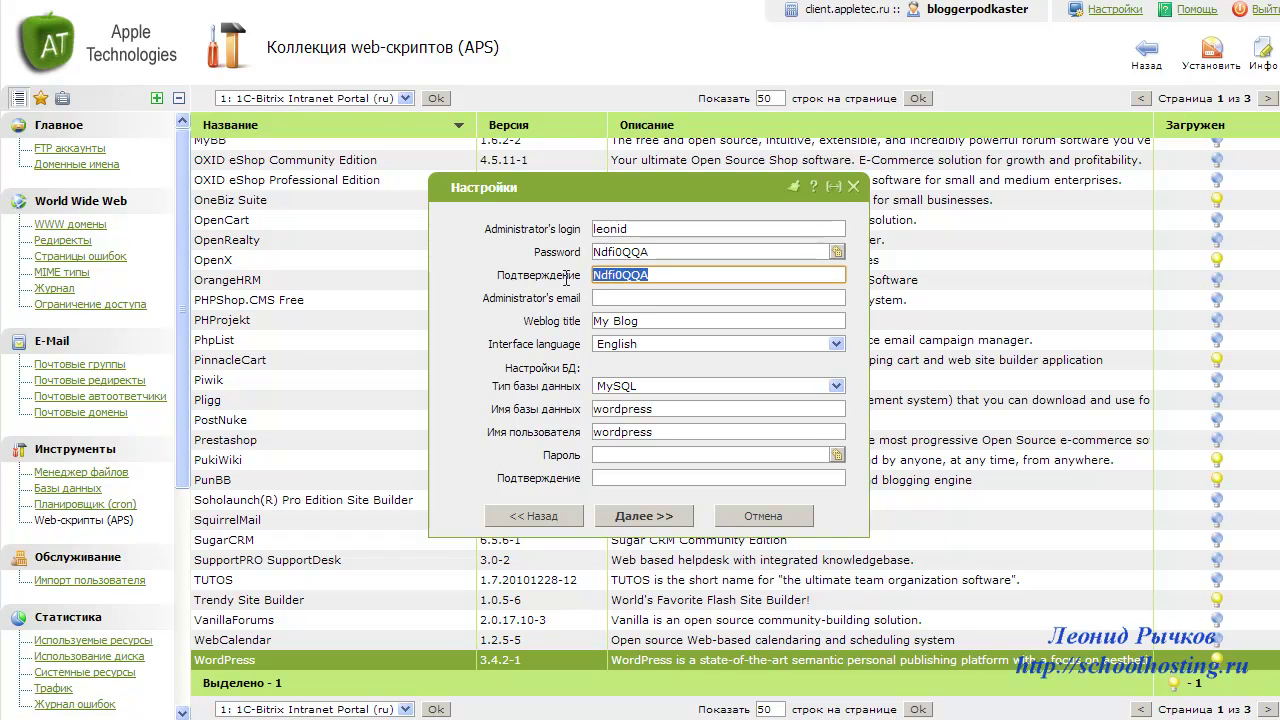
key("ctrl+c")
key("alt+Tab")
key("ctrl+v")
key("Return")
key("alt+Tab")
key("alt+Tab")
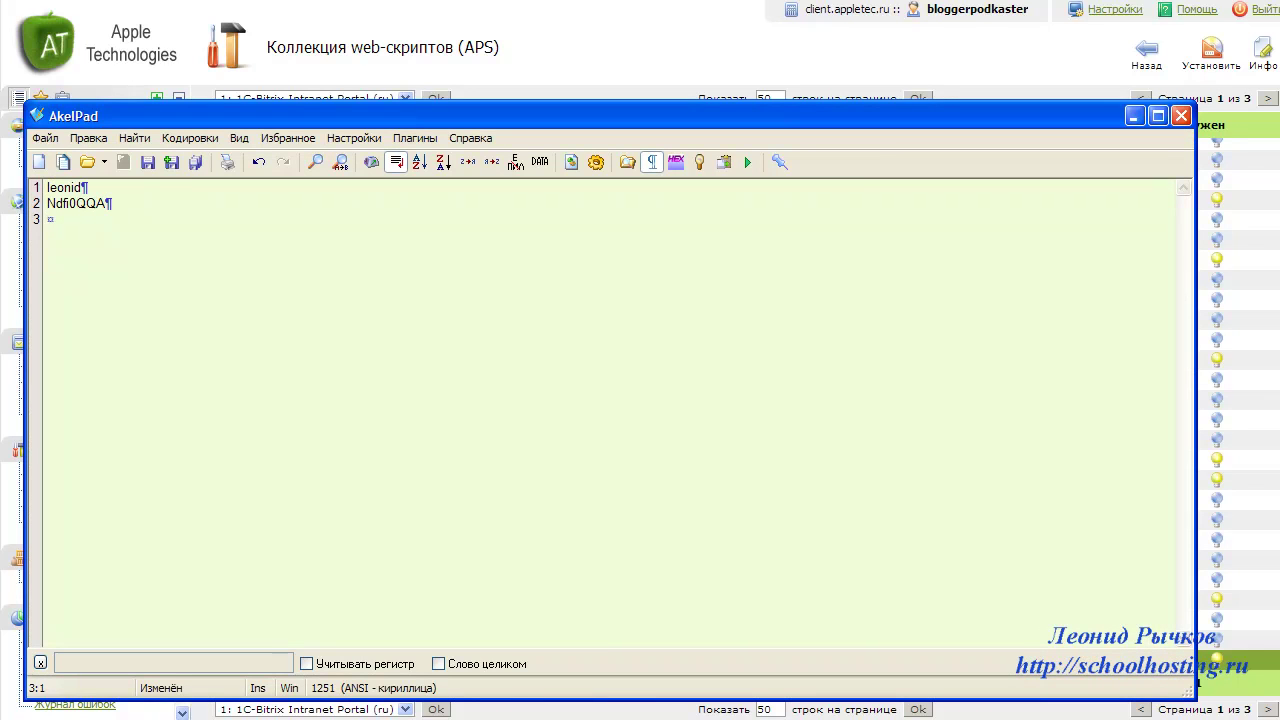
key("alt+Tab")
- Enter the administrator's e-mail address and the weblog title Школа блоггера-подкастера
left_click(658, 301)
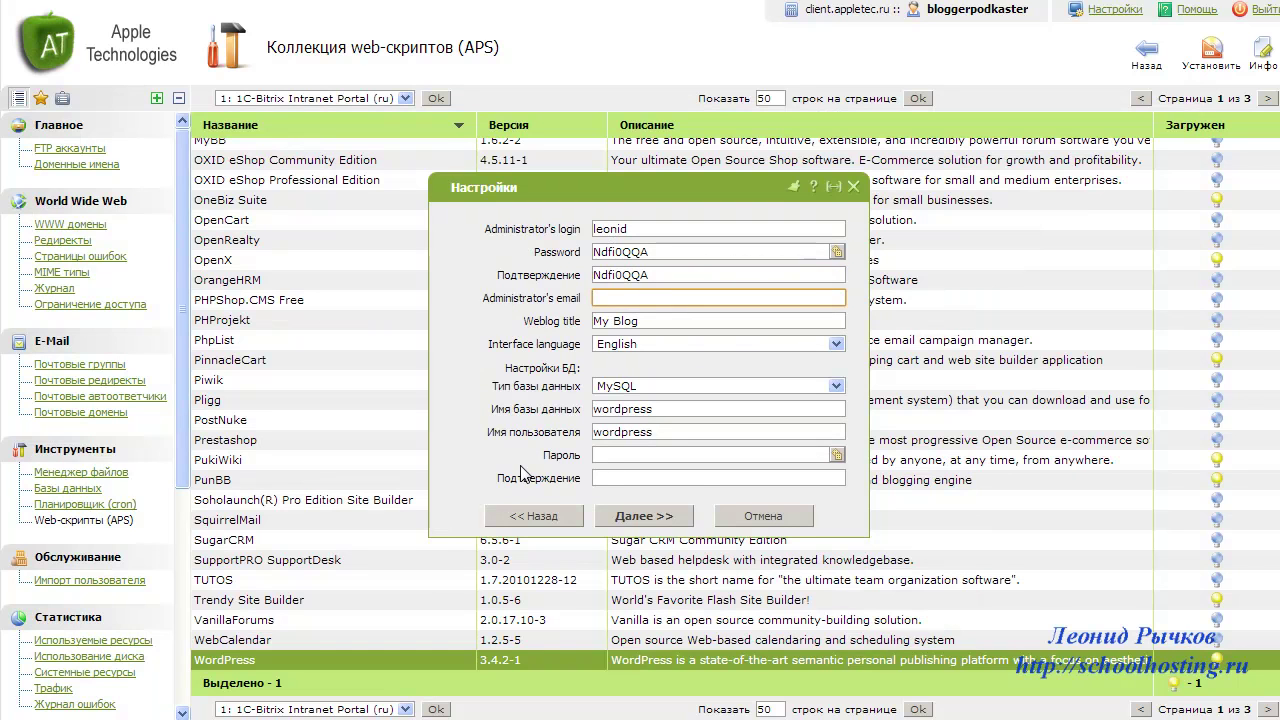
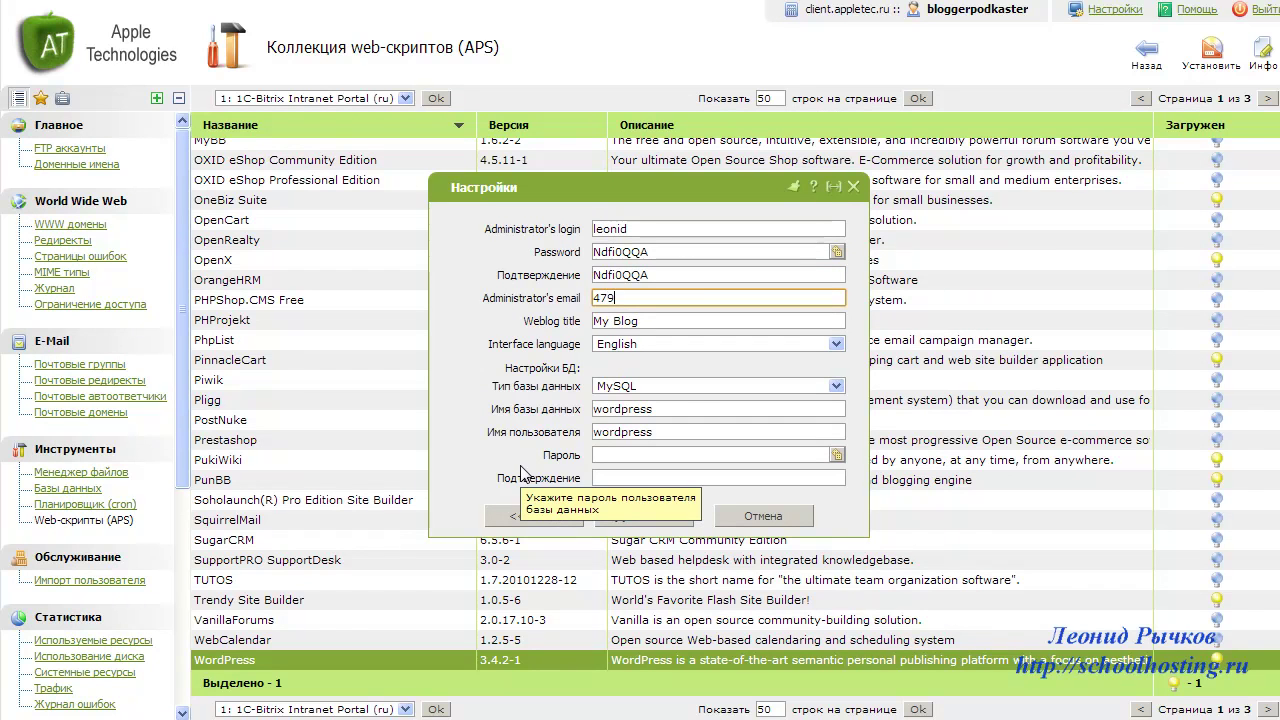
key("Tab")
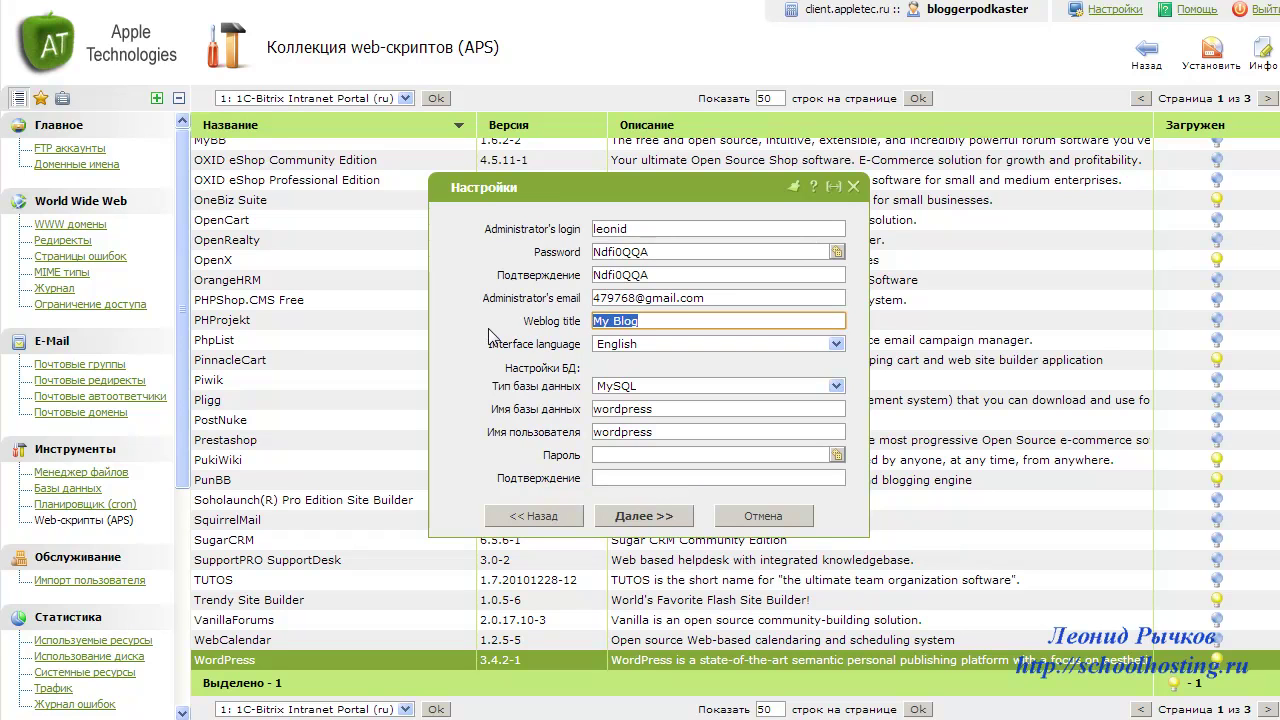
type("Школа блоггера")
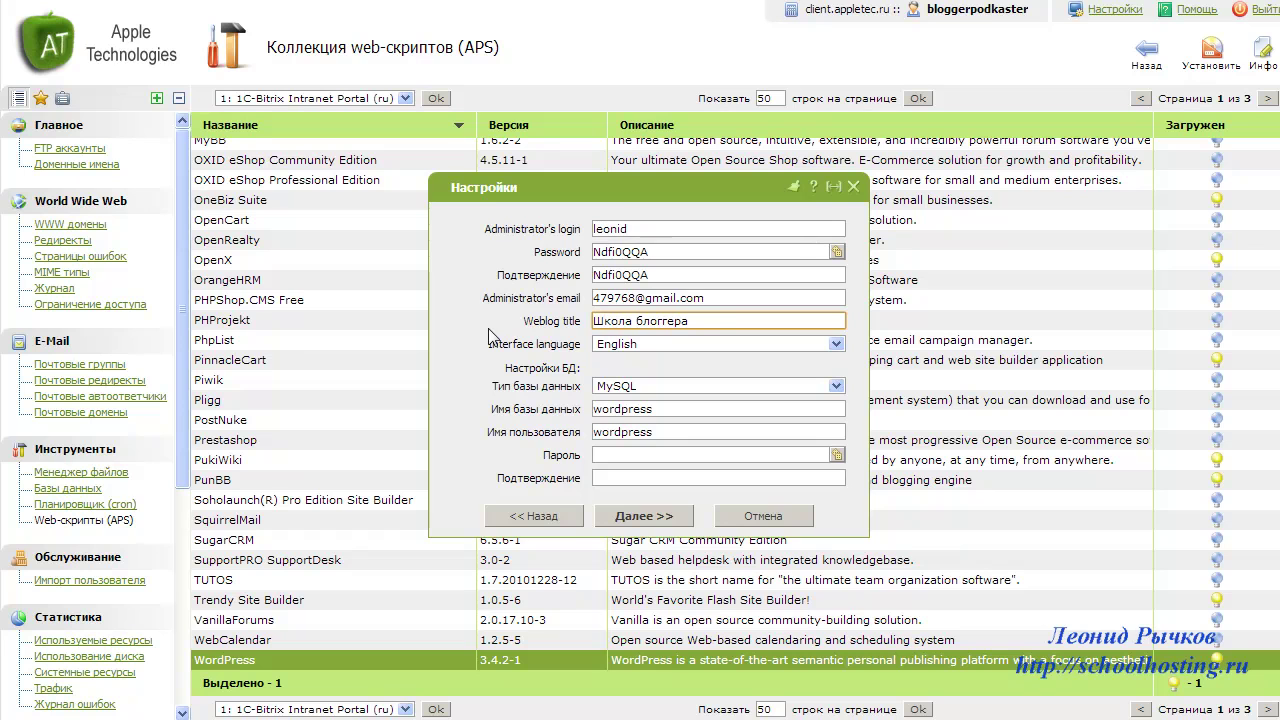
type("-подкастера")
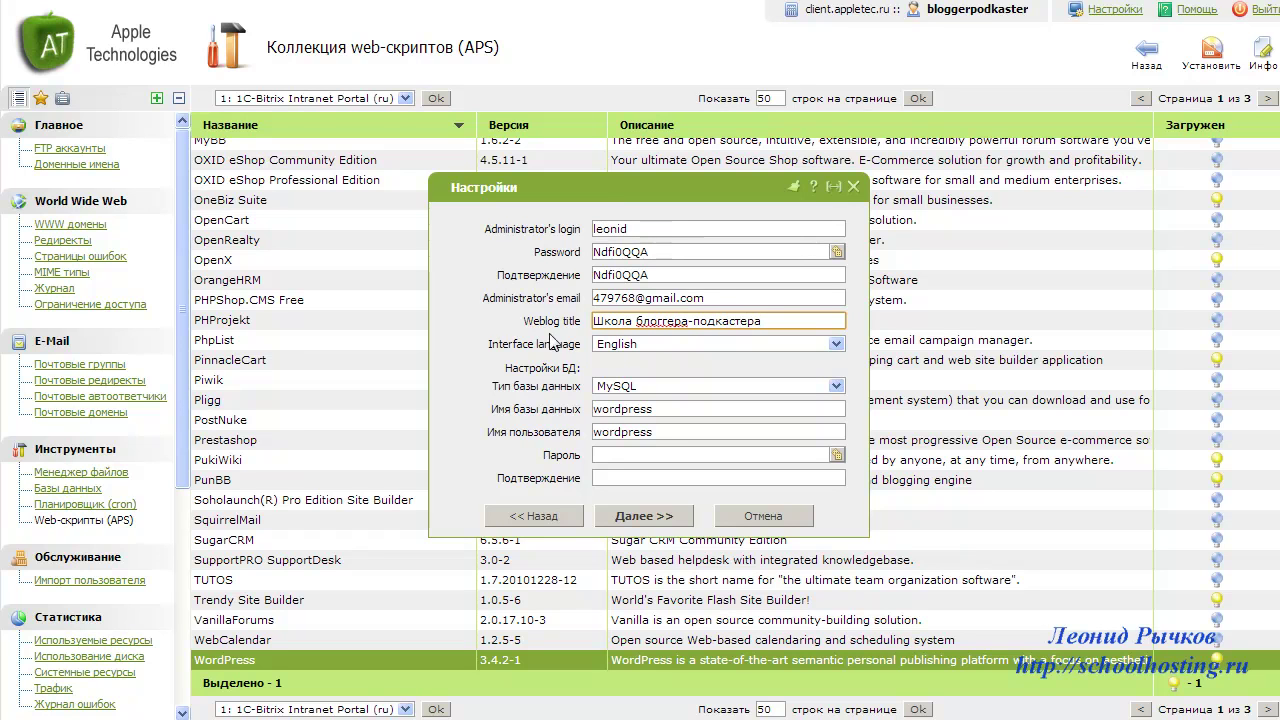
- Choose Russian as the interface language and keep MySQL as the database type
left_click(826, 342)
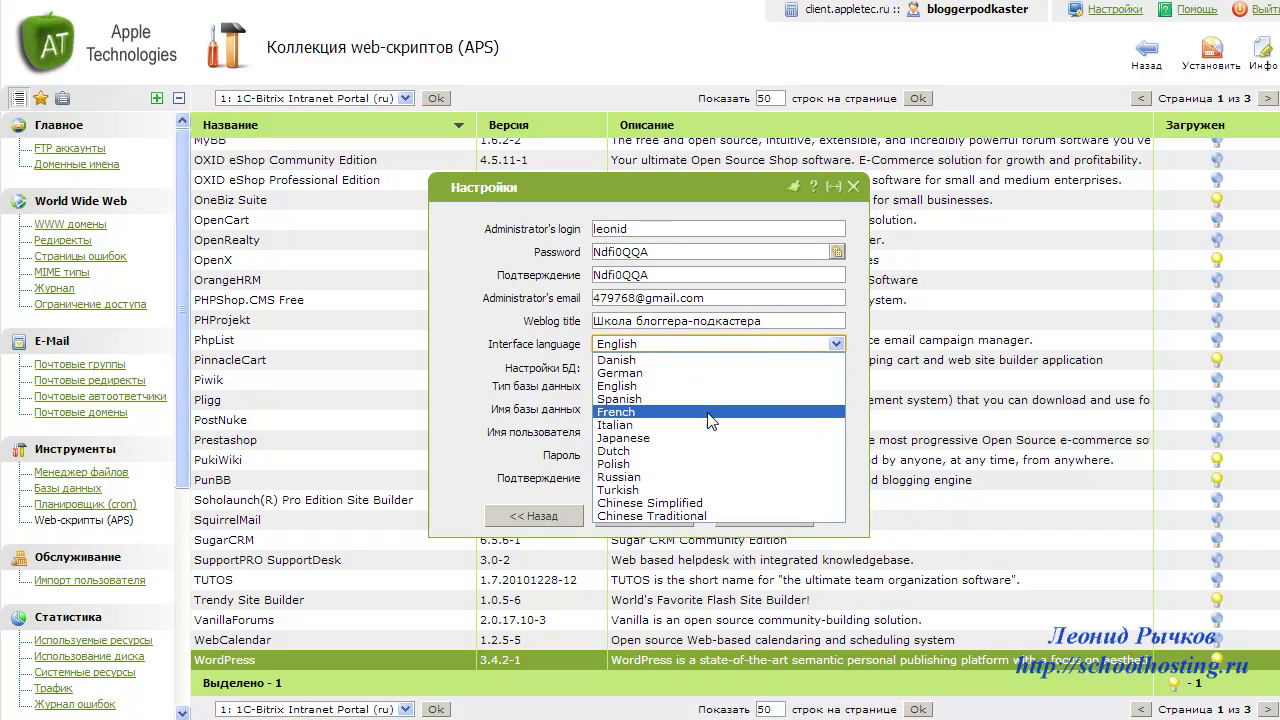
left_click(630, 478)
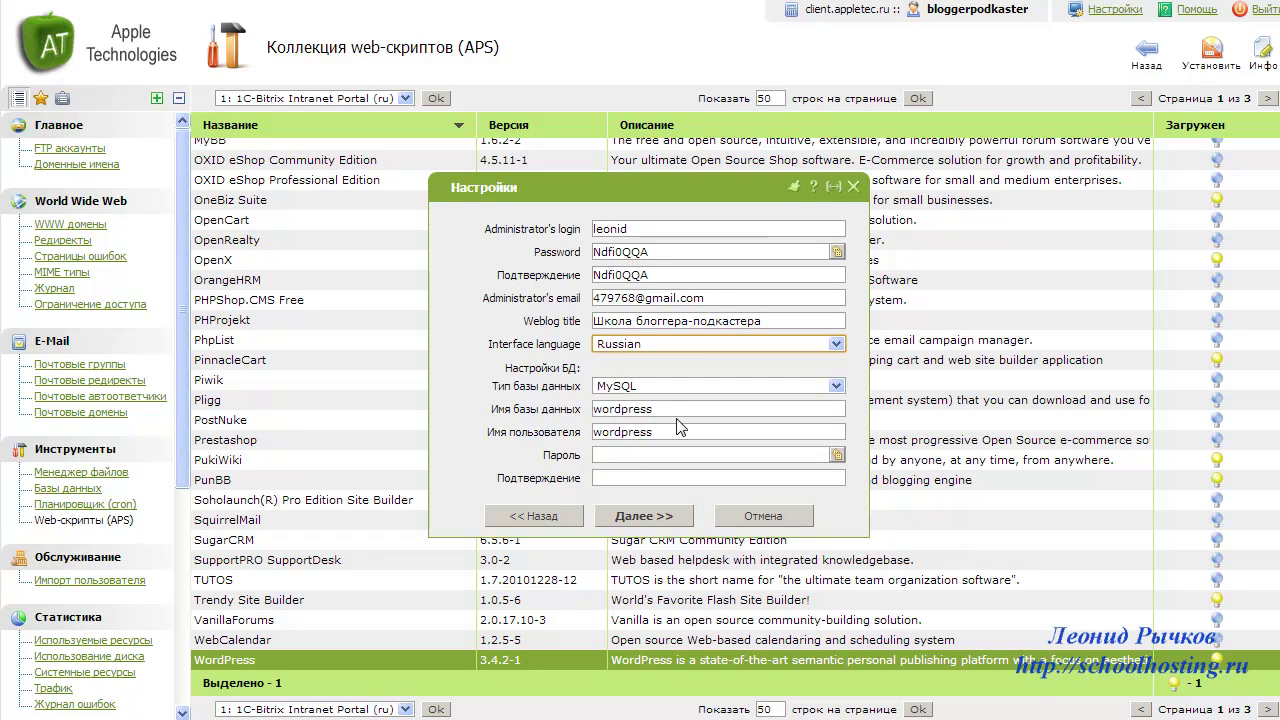
left_click(665, 388)
left_click(664, 387)
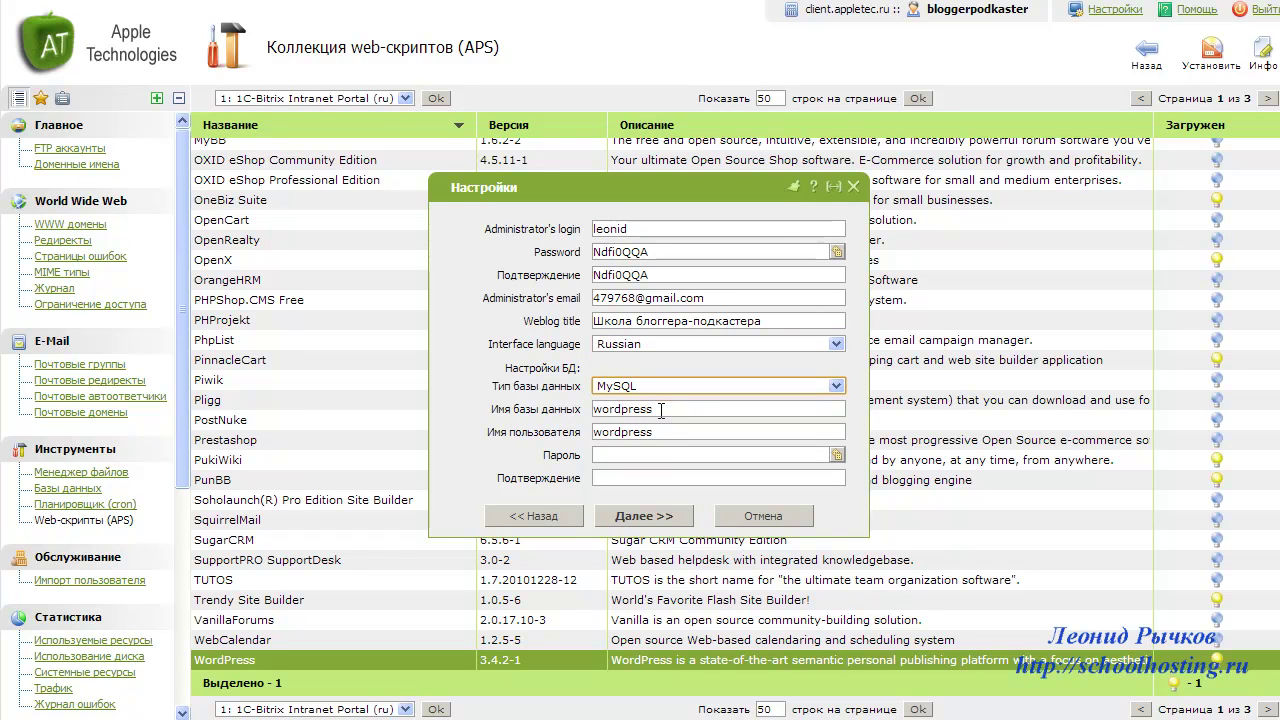
- Name the database blogger_DB and its user blogger_user
left_click_drag(656, 410, 558, 407)
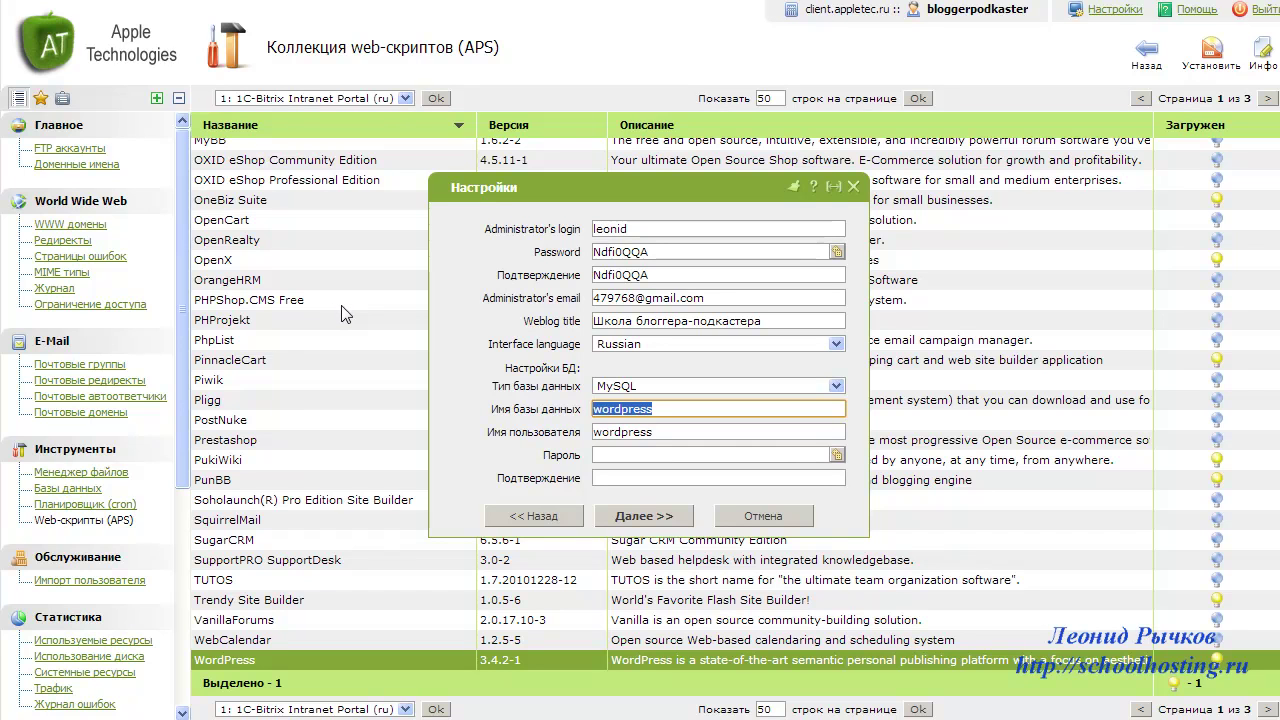
key("ctrl+v")
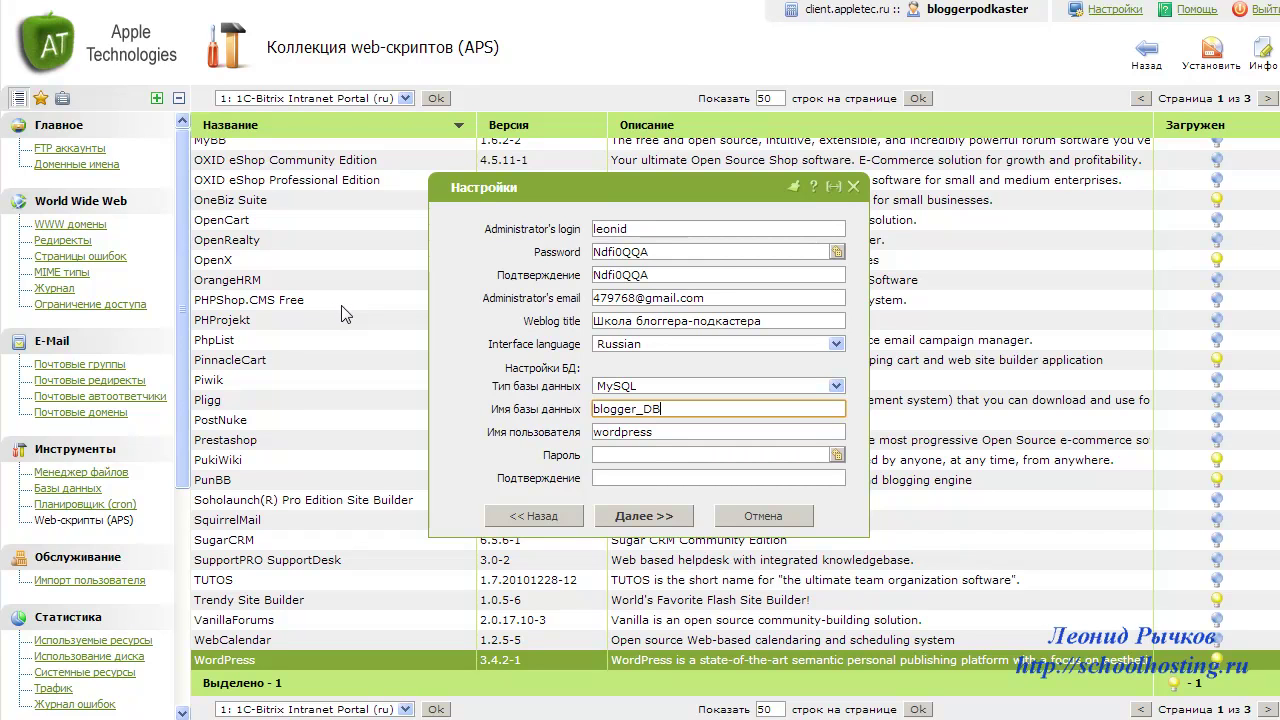
left_click(673, 432)
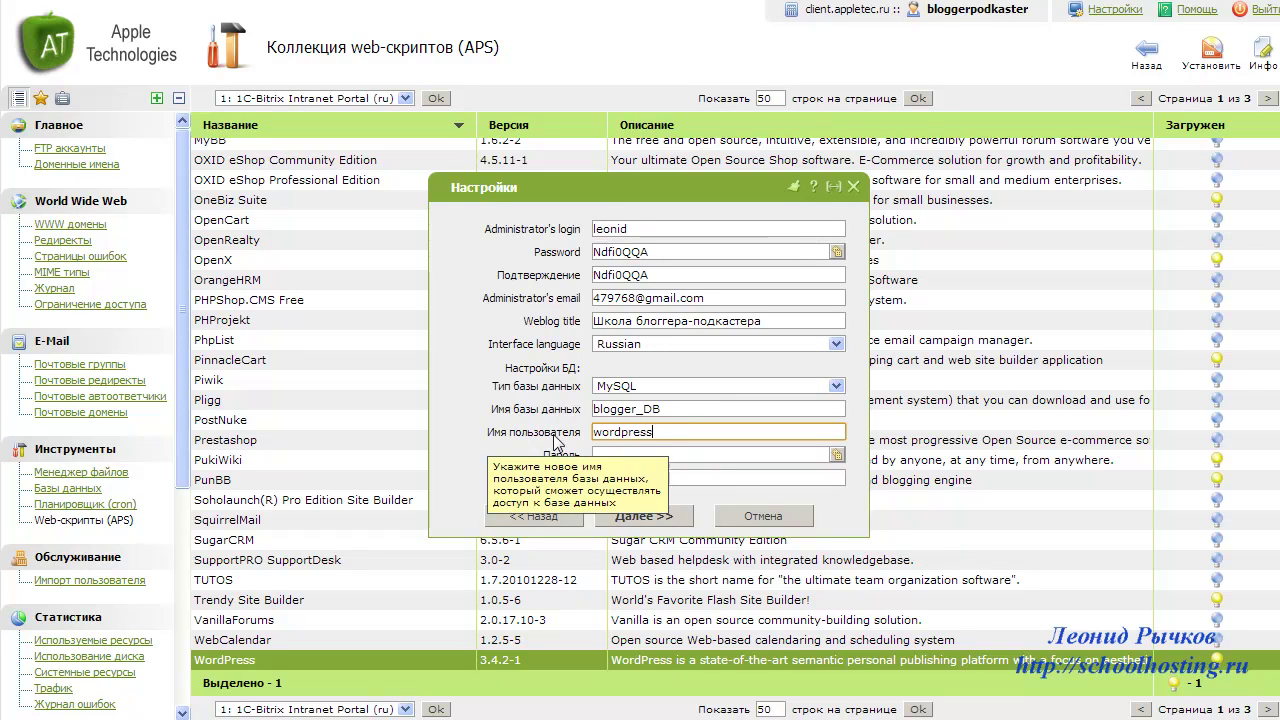
key("ctrl+a")
type("blogger_user")
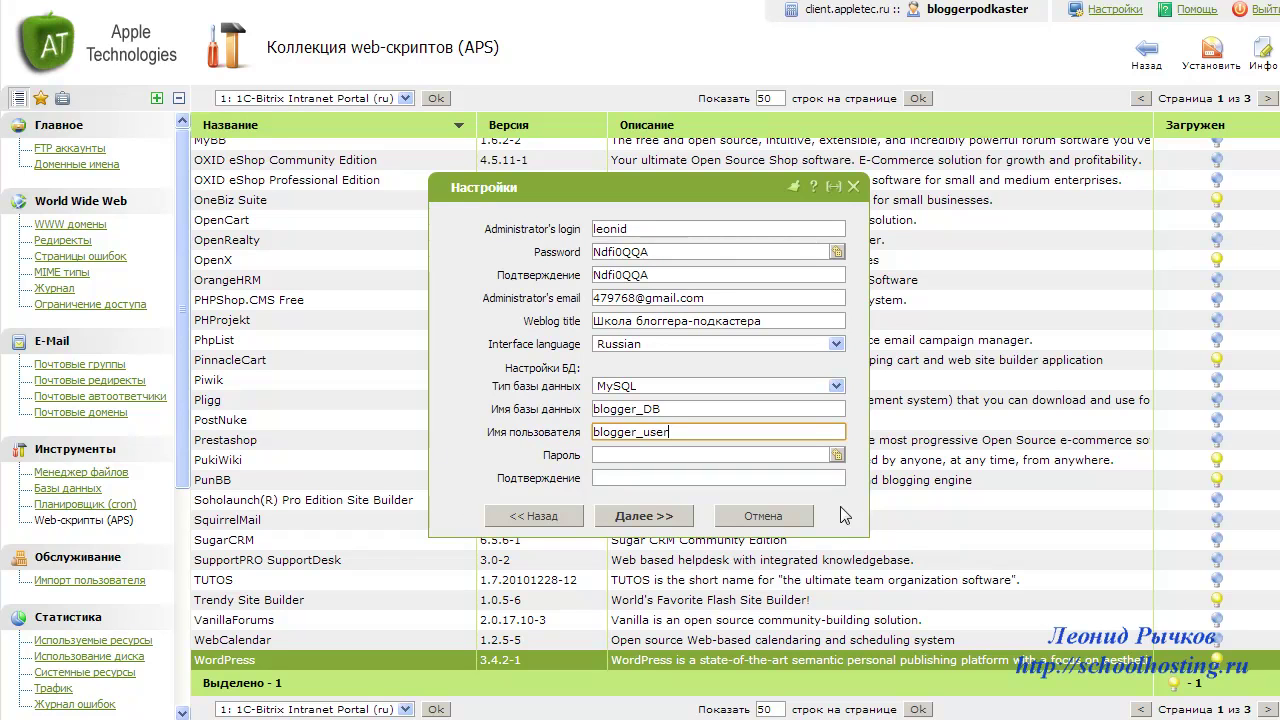
- Record the database name blogger_DB and user blogger_user in the notes file
double_click(675, 418)
left_click(677, 411)
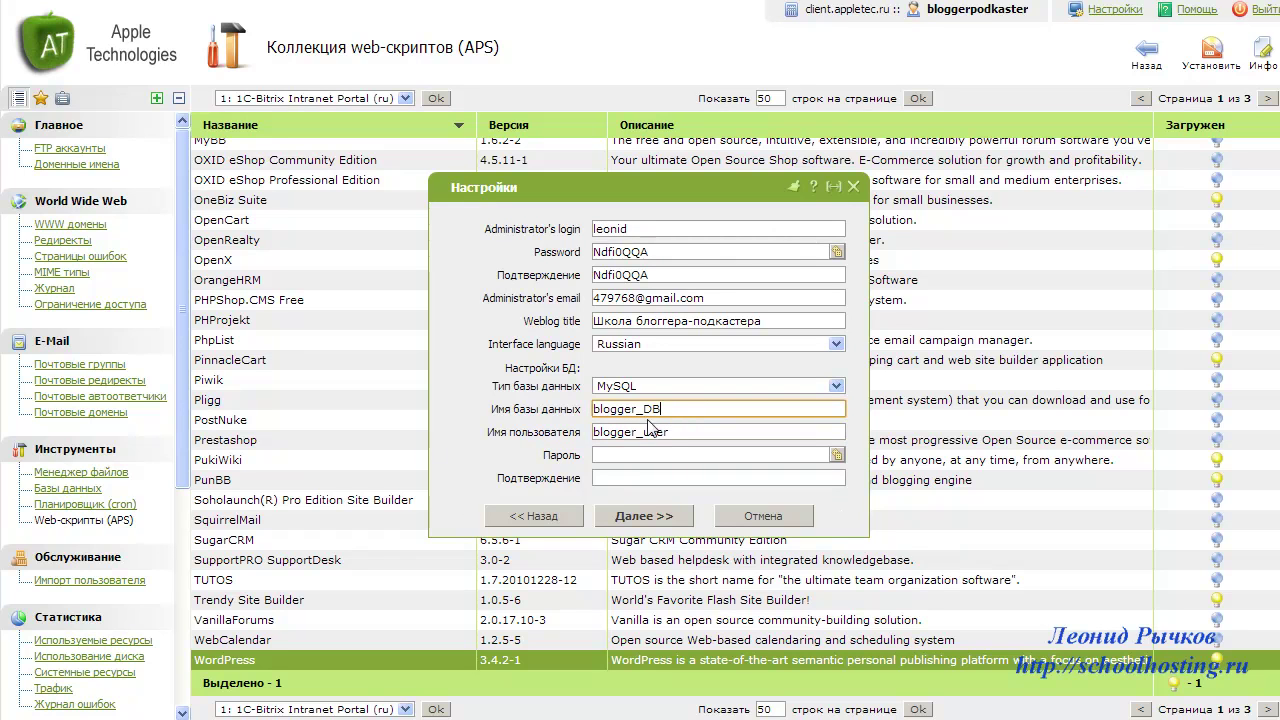
left_click_drag(673, 410, 586, 408)
left_click(779, 716)
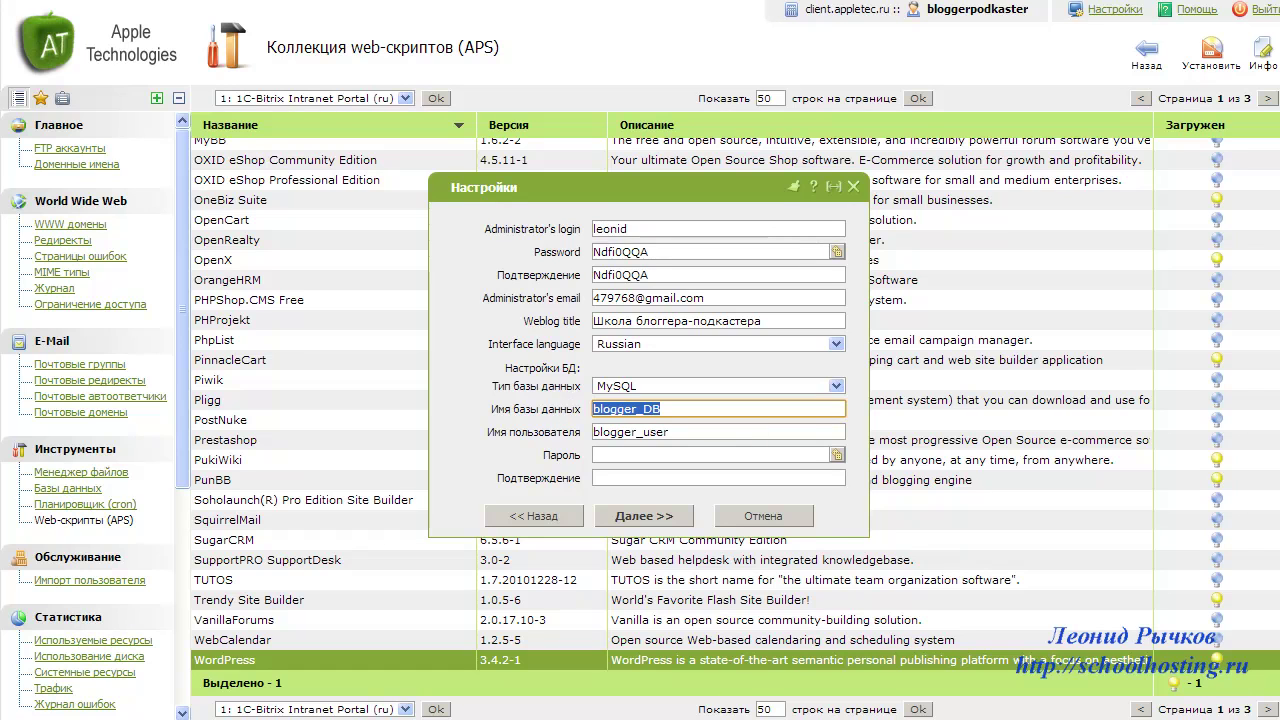
key("ctrl+v")
key("Return")
key("alt+Tab")
key("Tab")
key("ctrl+c")
key("alt+Tab")
key("ctrl+v")
key("Return")
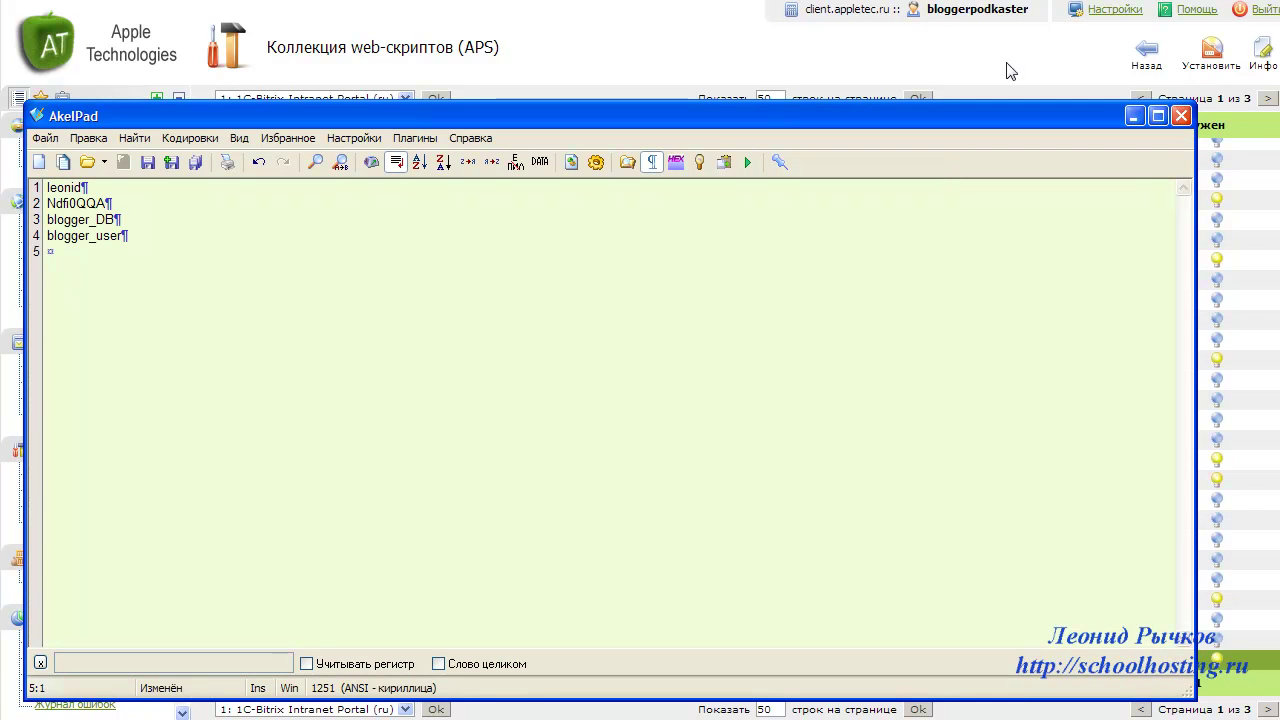
key("alt+Tab")
- Generate a database password, paste it into the notes, and hide the notes window
left_click(837, 455)
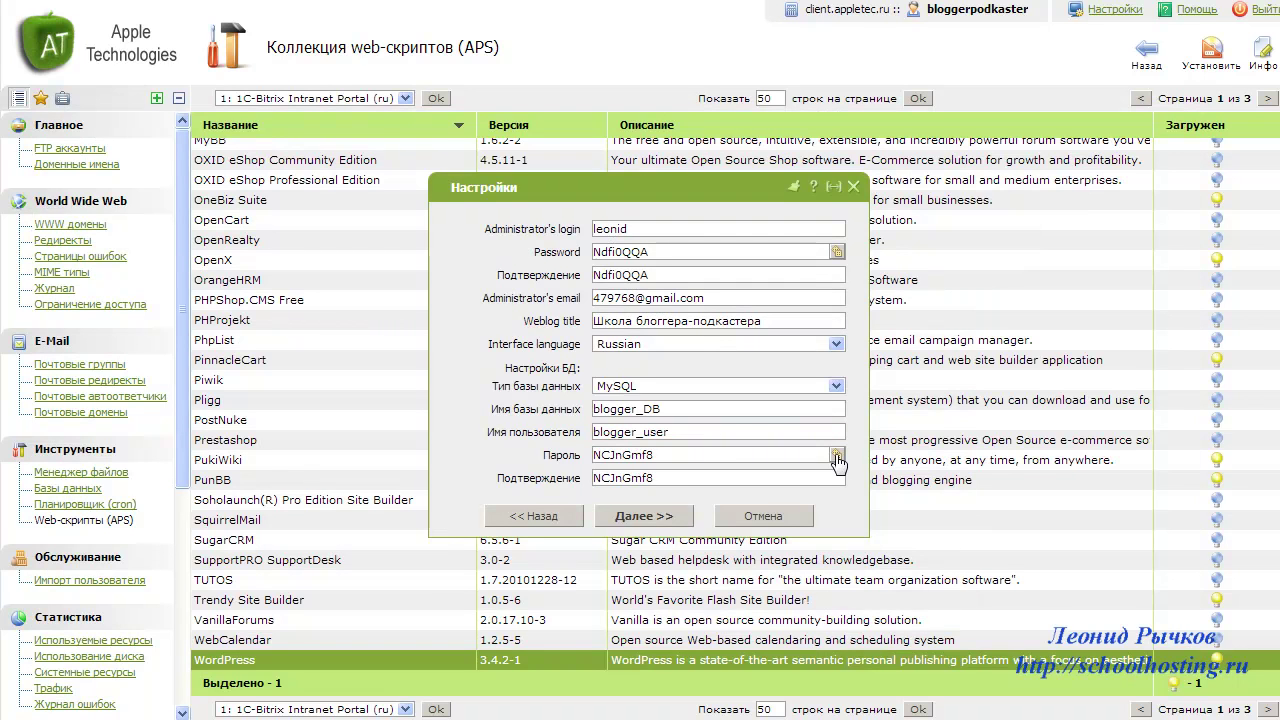
left_click(837, 455)
left_click_drag(694, 457, 520, 455)
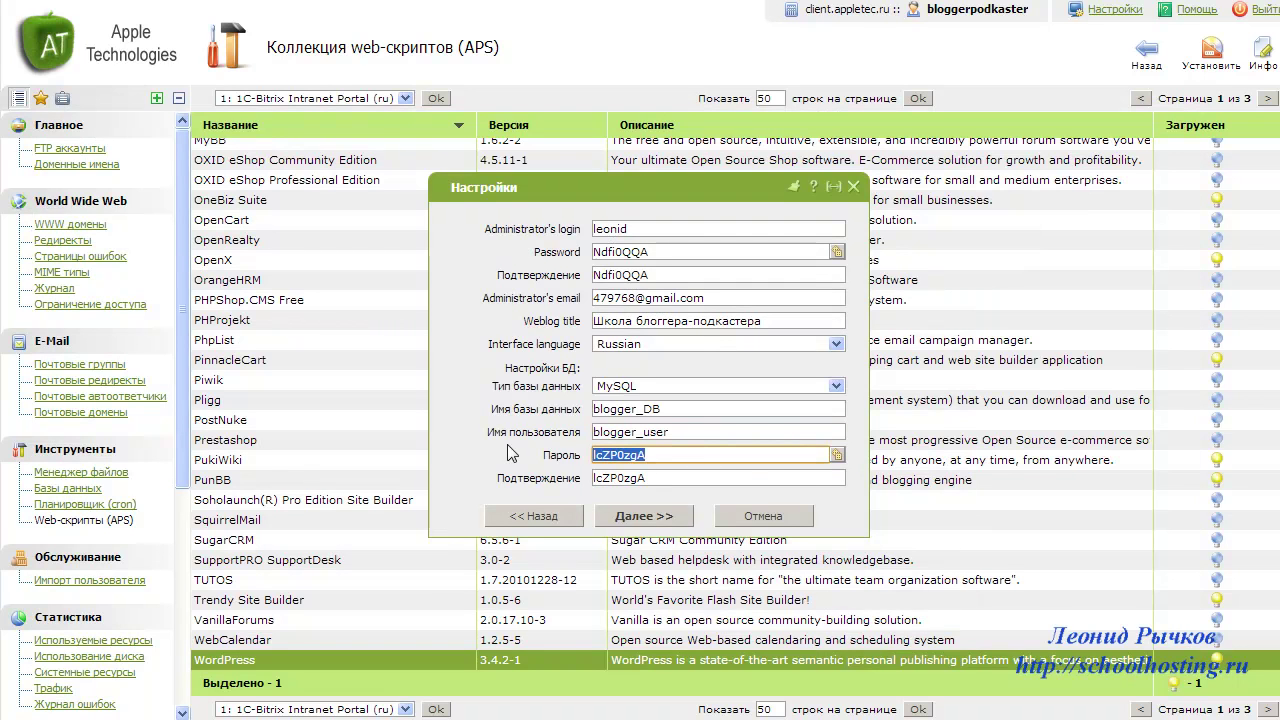
key("ctrl+c")
key("alt+Tab")
key("ctrl+v")
key("Return")
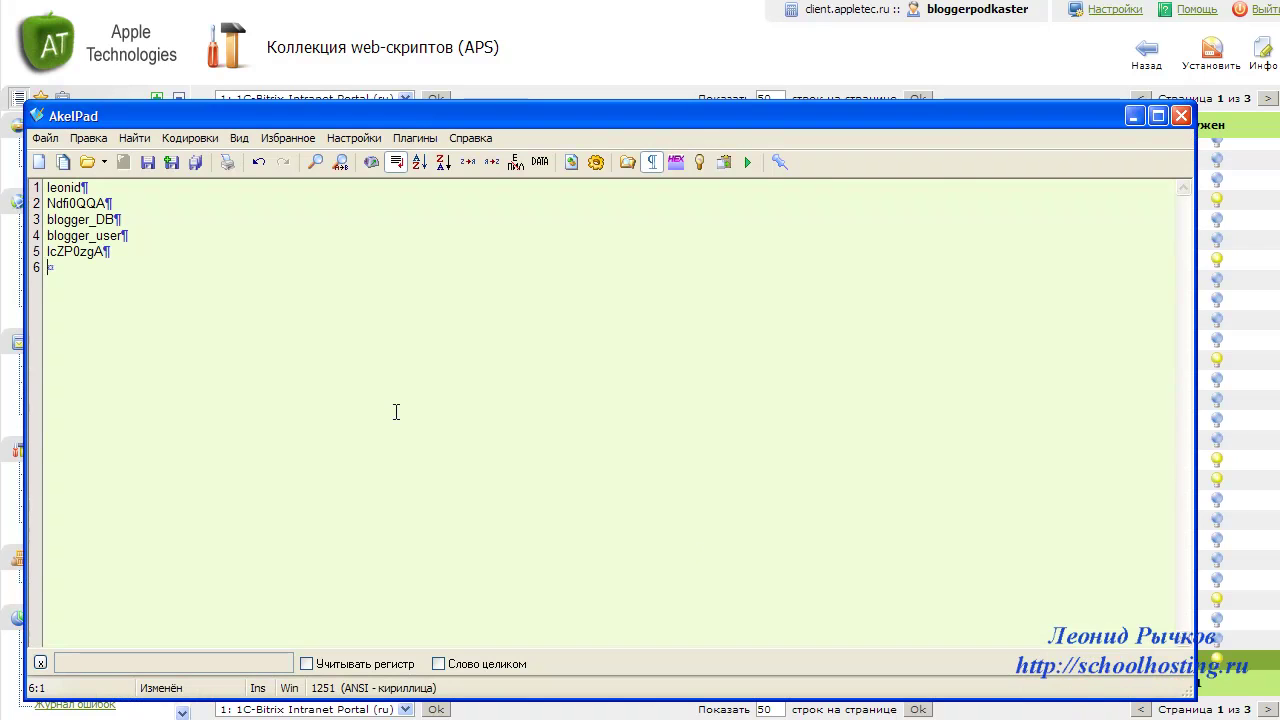
left_click(1133, 116)
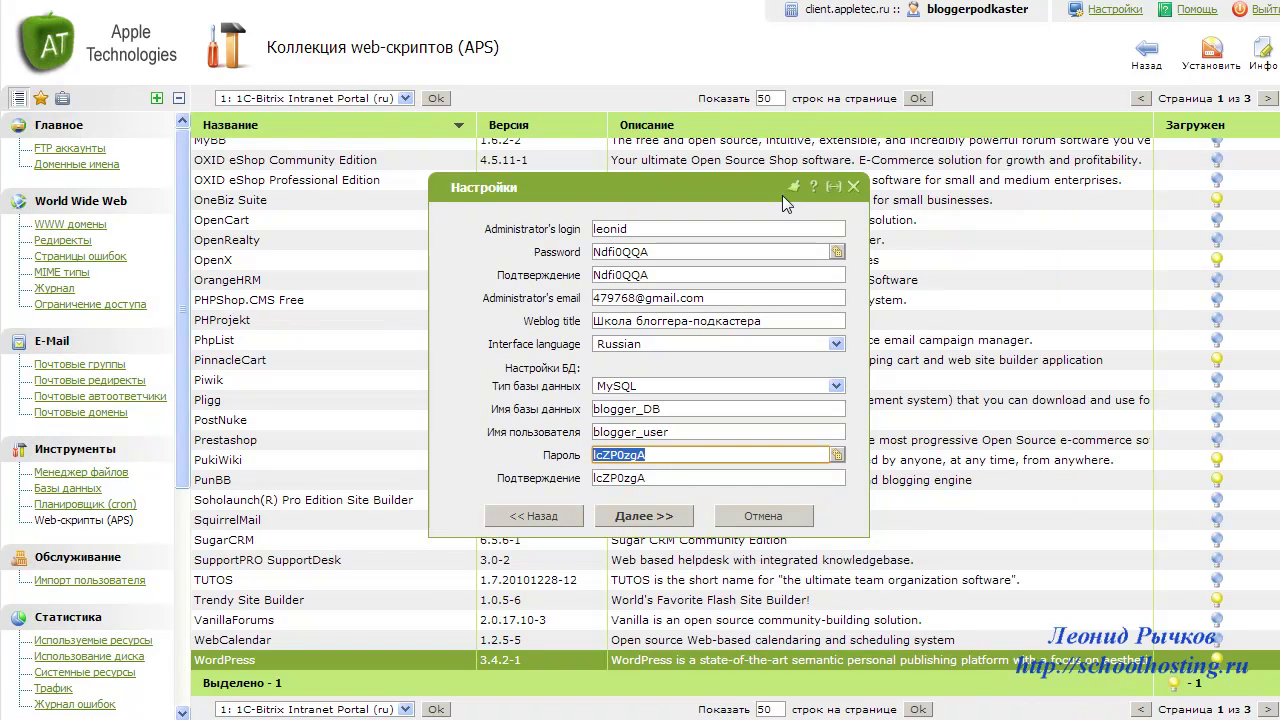
- Run the WordPress installation, paste the Точки входа links into AkelPad, and dismiss the summary
left_click(659, 517)
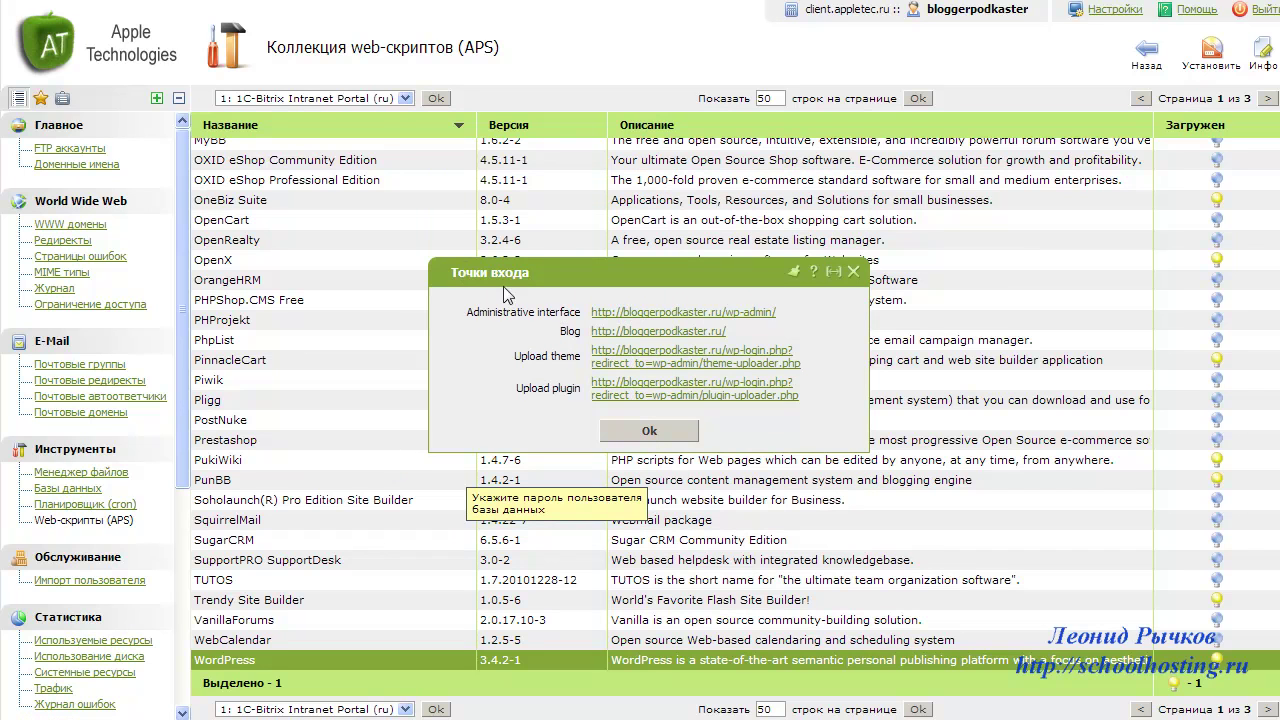
left_click_drag(466, 312, 797, 401)
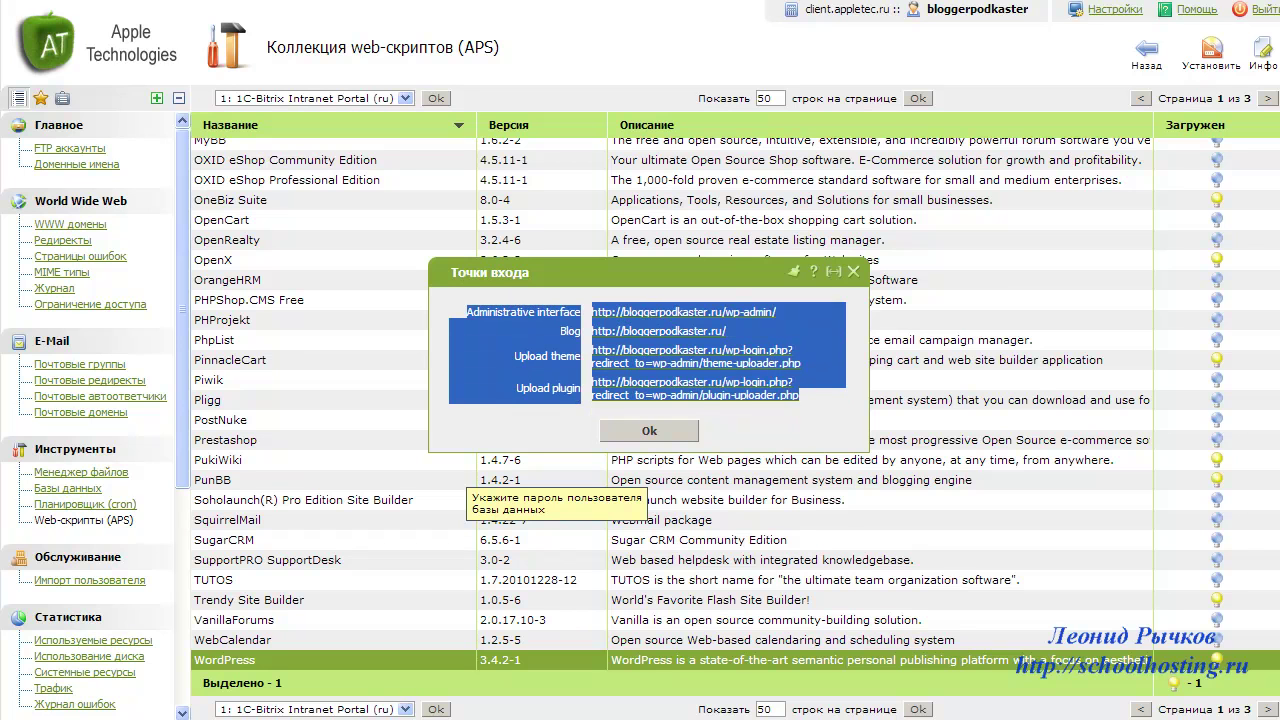
key("alt+Tab")
key("Return")
key("ctrl+v")
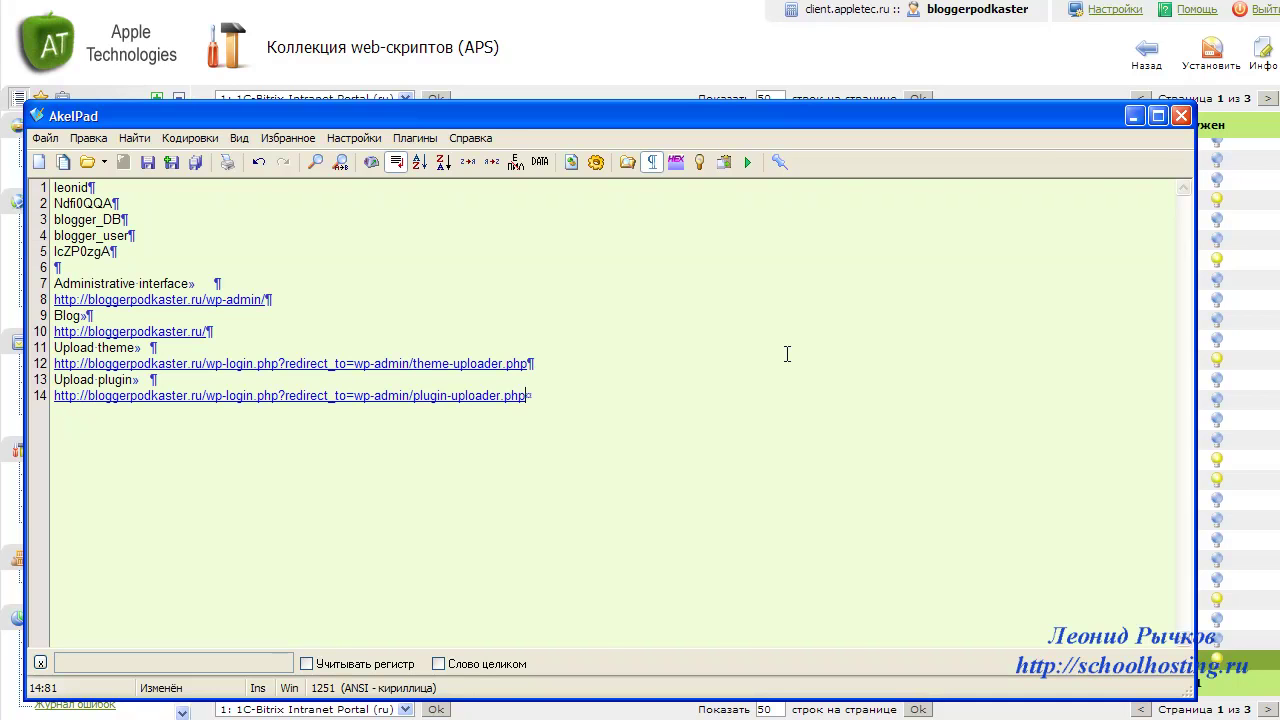
key("alt+Tab")
left_click(688, 438)
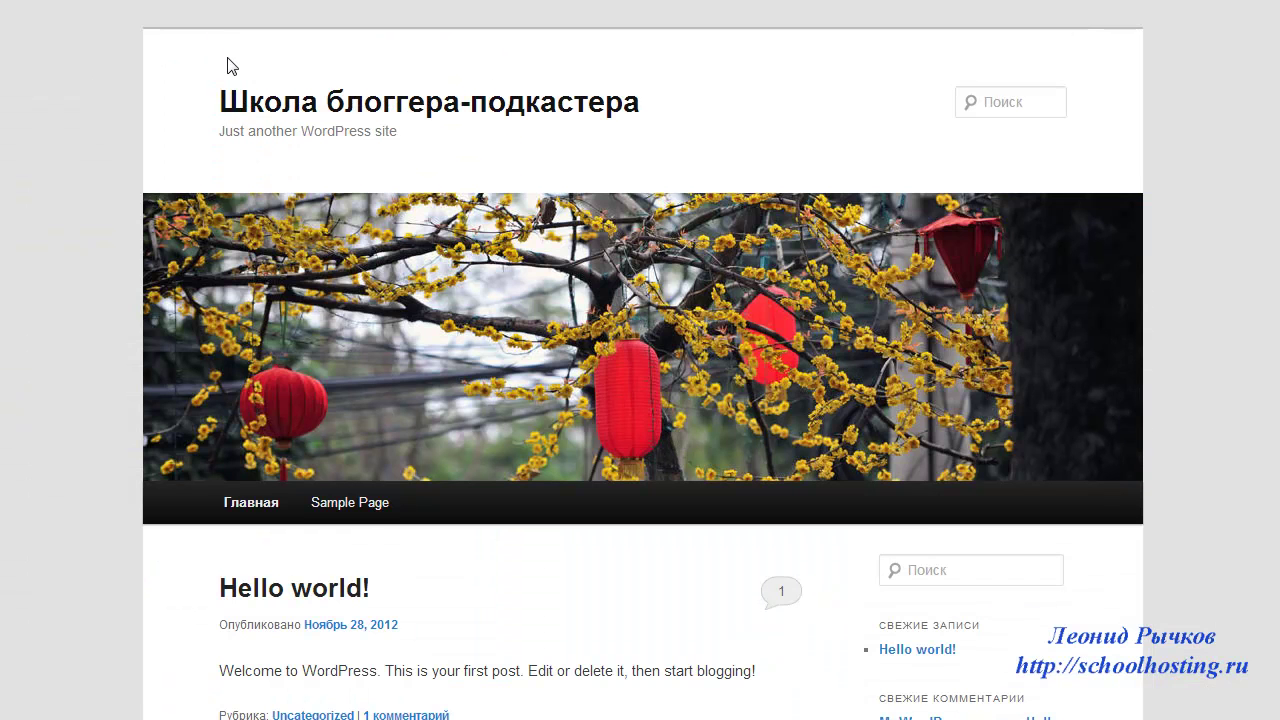
- Scroll through the Школа блоггера-подкастера home page, past the Hello world post and sidebar, and back up
scroll(110, 119, "down", 2)
scroll(110, 127, "down", 3)
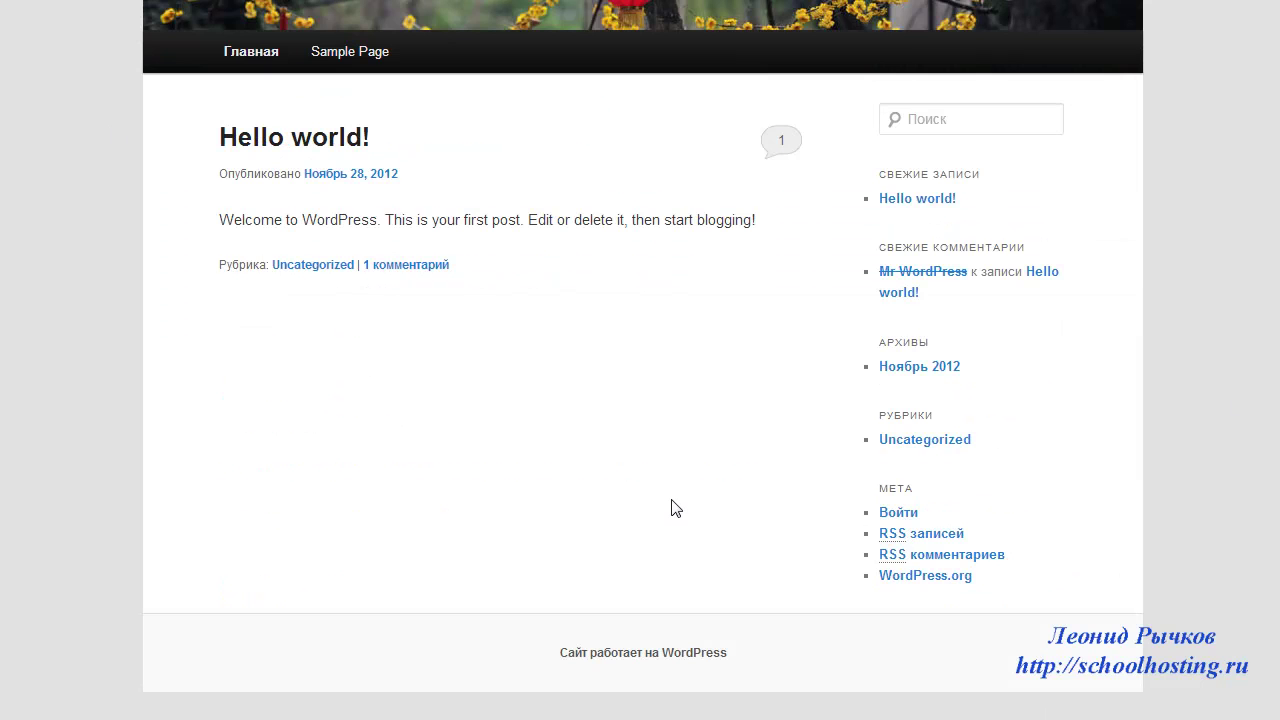
scroll(673, 508, "up", 5)
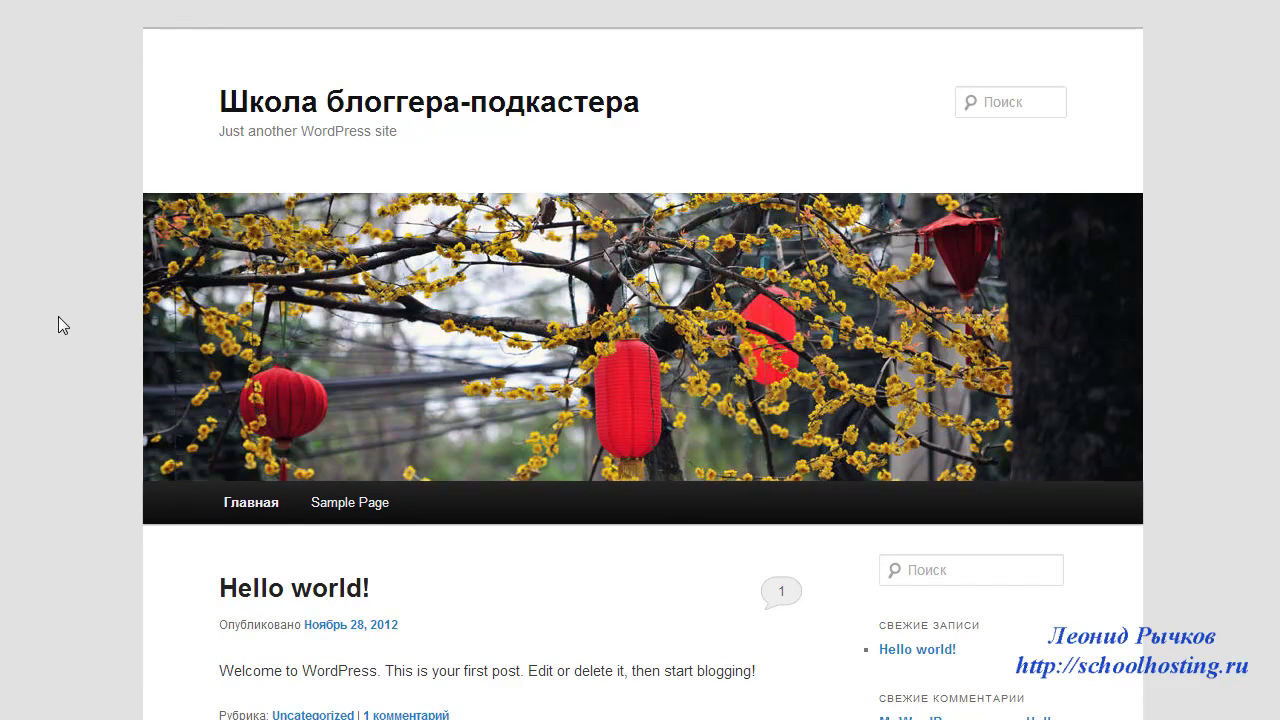
scroll(60, 324, "down", 5)
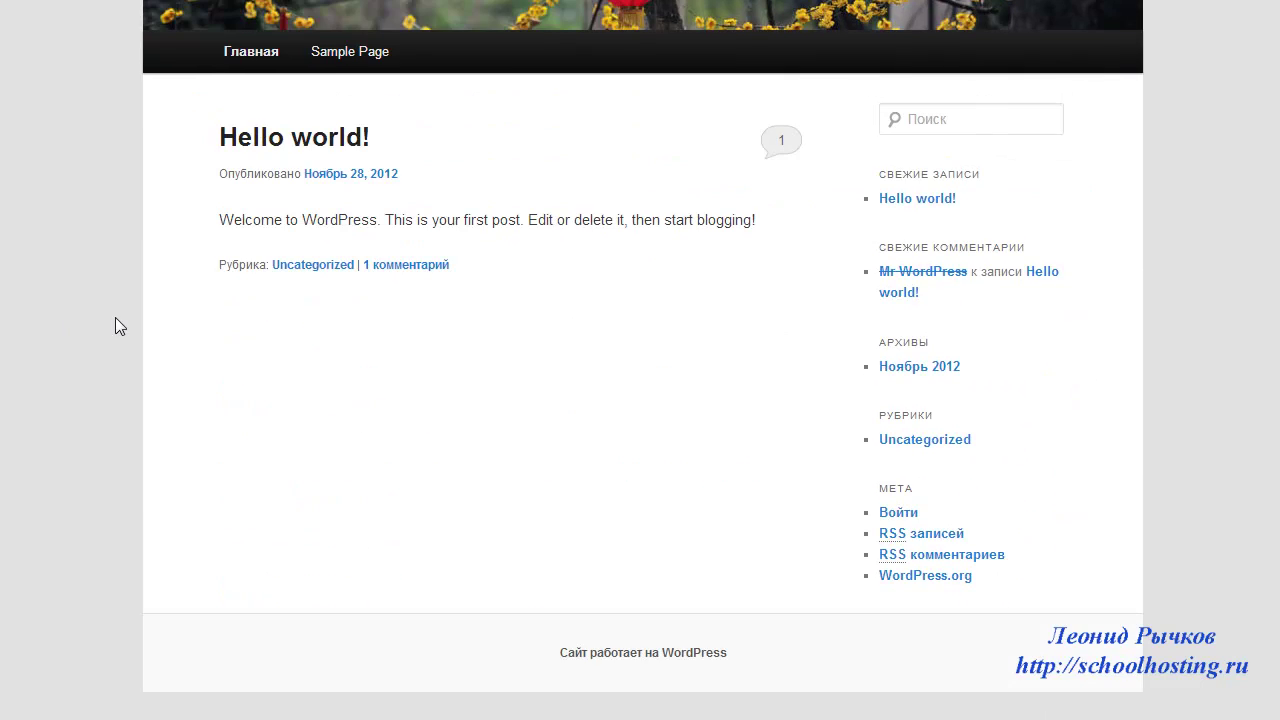
scroll(115, 317, "up", 3)
scroll(115, 317, "up", 2)
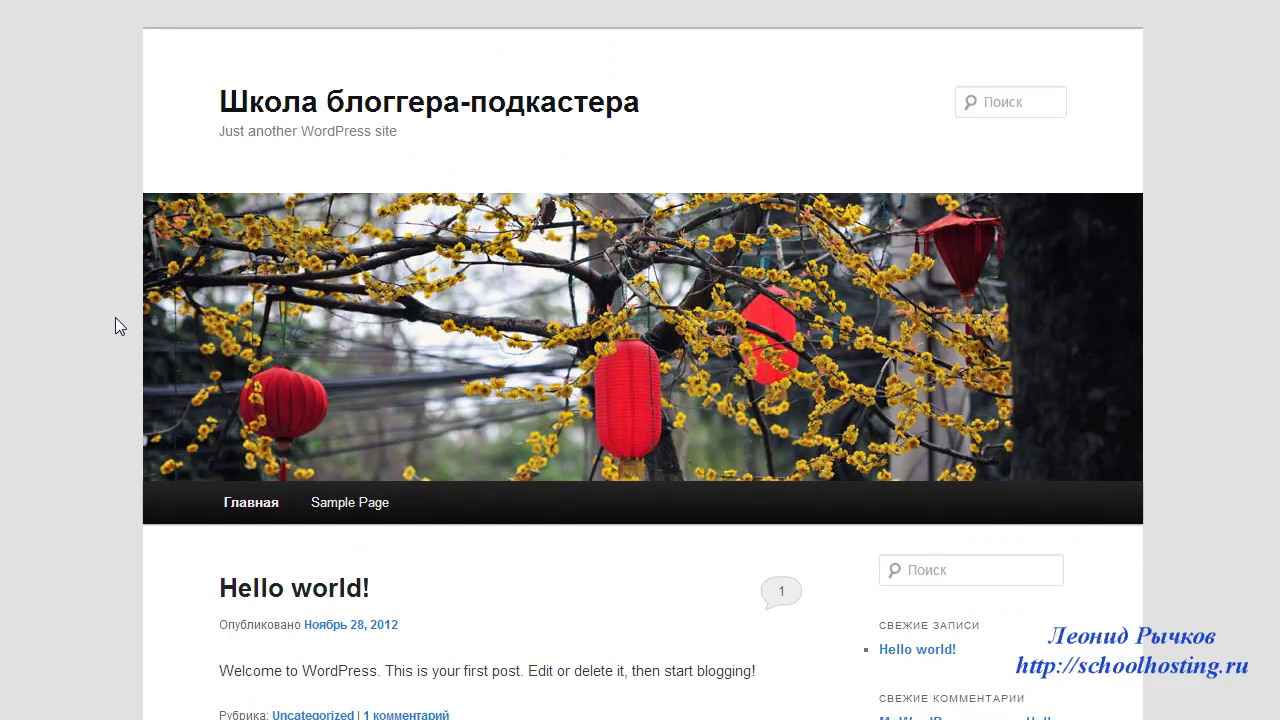